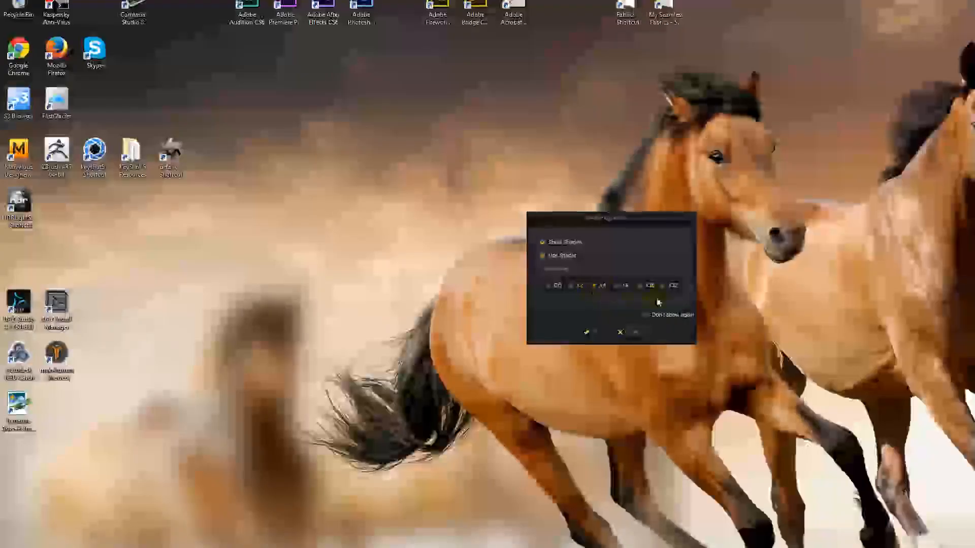
- Accept the startup display options and browse the avatar choices in the Avatar Editor
left_click(588, 333)
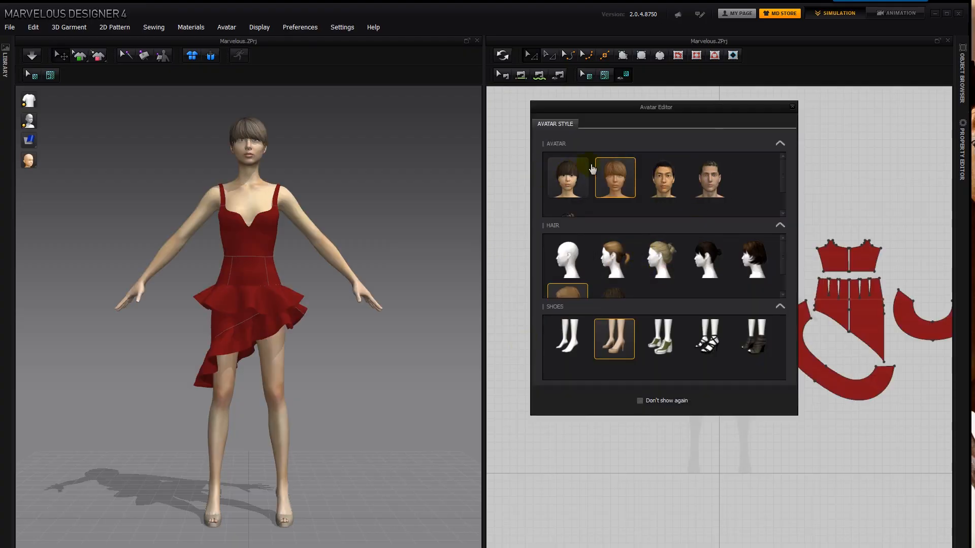
mouse_move(786, 172)
left_mouse_down()
mouse_move(782, 190)
mouse_move(773, 168)
left_mouse_up()
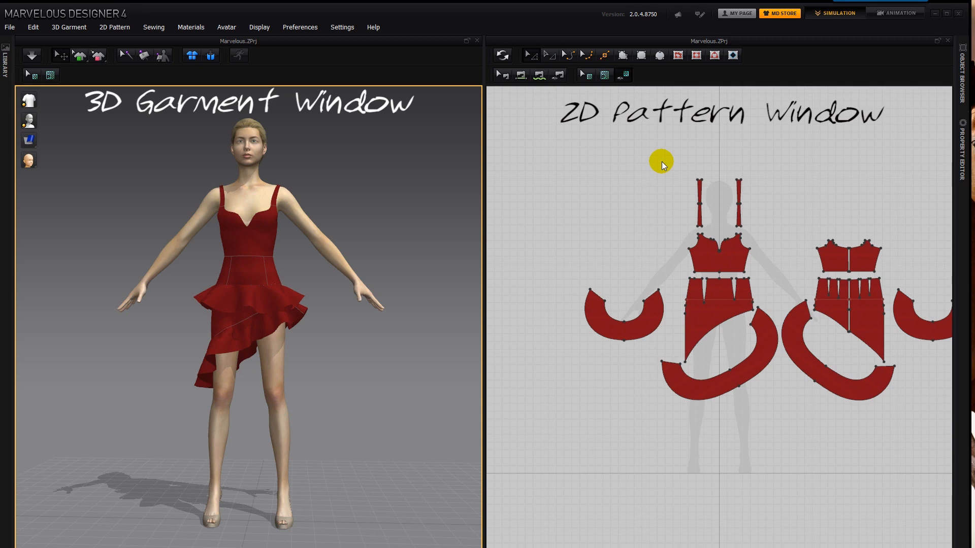
- Pan and zoom the 2D pattern view to examine the dress's pattern pieces
middle_click_drag(662, 162, 593, 166)
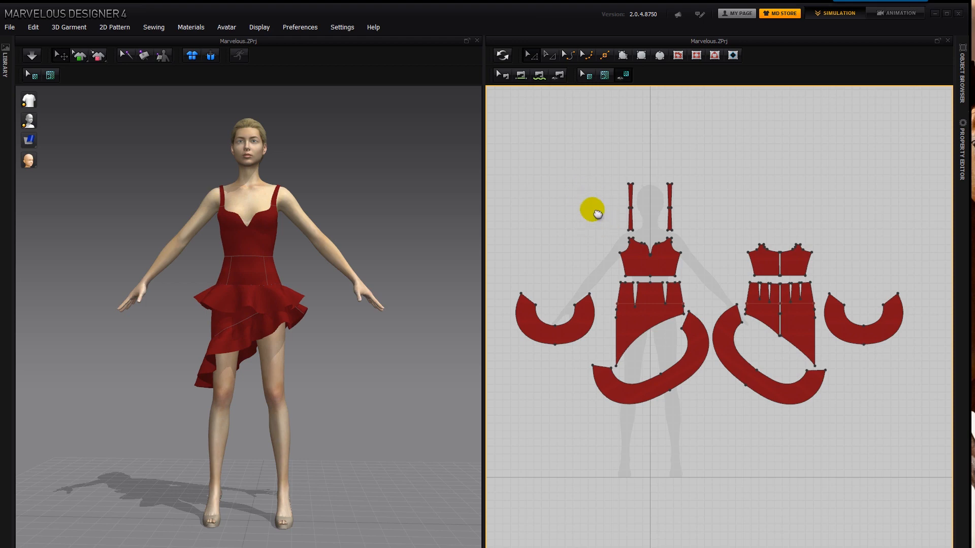
mouse_move(598, 215)
middle_mouse_down()
mouse_move(533, 202)
mouse_move(589, 185)
mouse_move(601, 234)
mouse_move(565, 196)
mouse_move(587, 179)
mouse_move(566, 206)
mouse_move(629, 213)
mouse_move(608, 221)
middle_mouse_up()
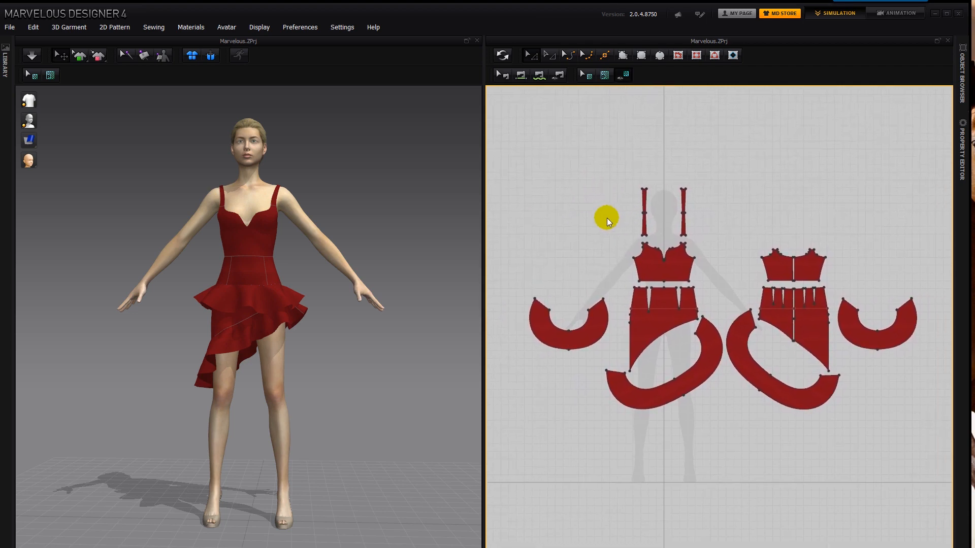
scroll(608, 221, "up", 3)
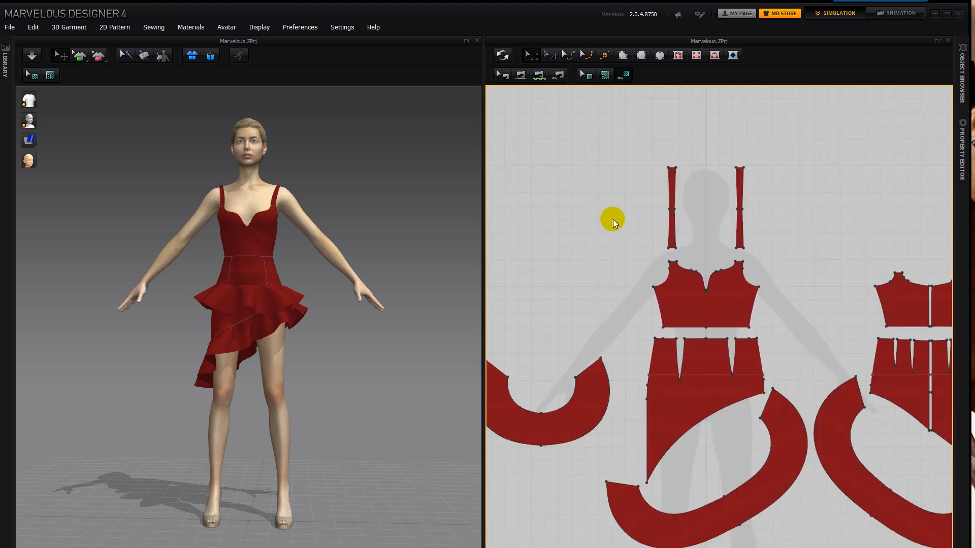
scroll(615, 222, "down", 3)
scroll(616, 224, "up", 4)
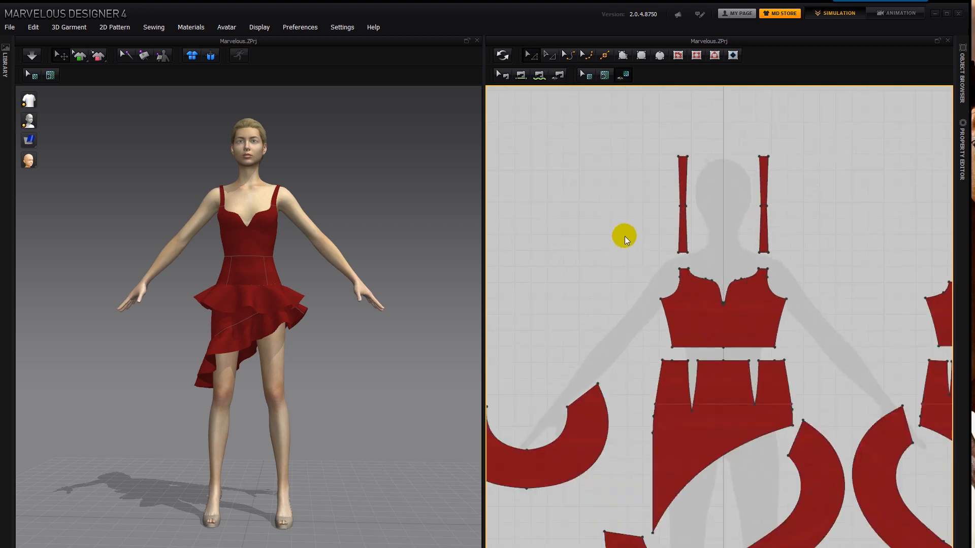
- Examine the commands offered for the 2D pattern area, the 3D background and the front bodice, without applying any
right_click(606, 221)
left_click(537, 234)
right_click(333, 209)
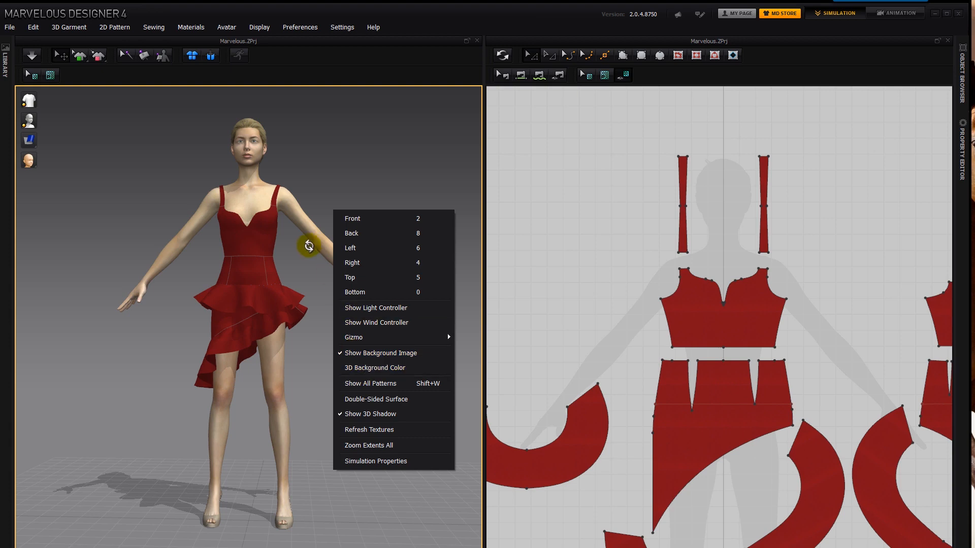
left_click(266, 236)
right_click(264, 235)
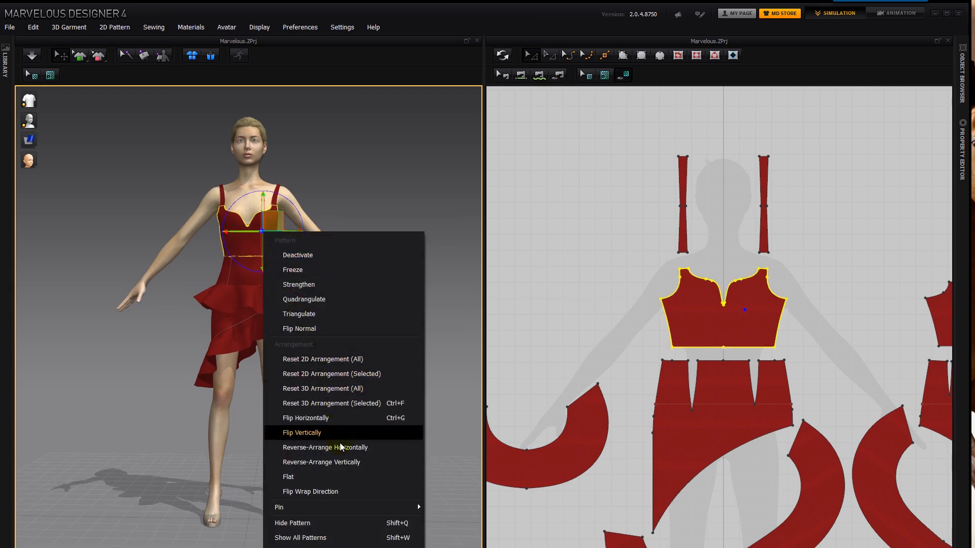
left_click(374, 174)
left_click(415, 219)
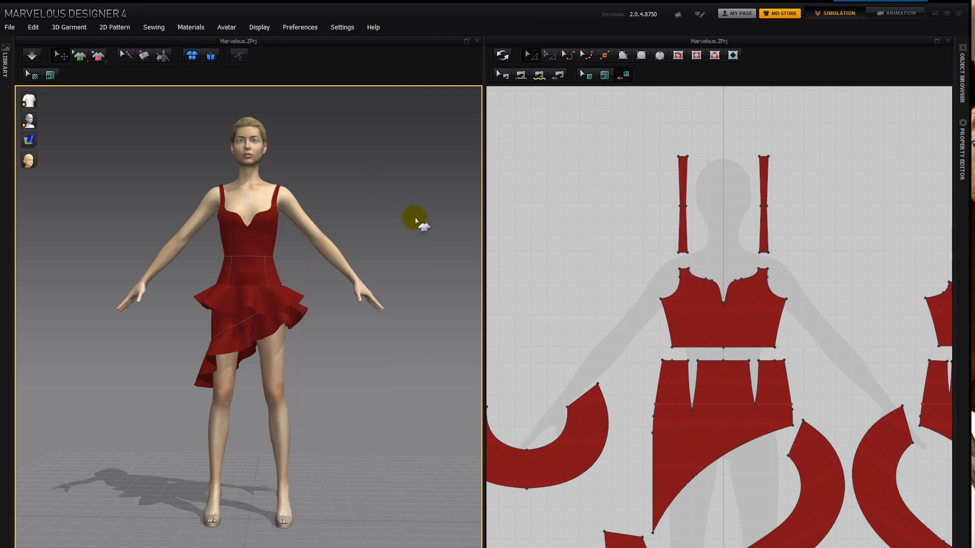
- Orbit, zoom and pan the 3D garment view to examine the dressed avatar from the front
right_click_drag(435, 157, 394, 220)
scroll(388, 222, "up", 5)
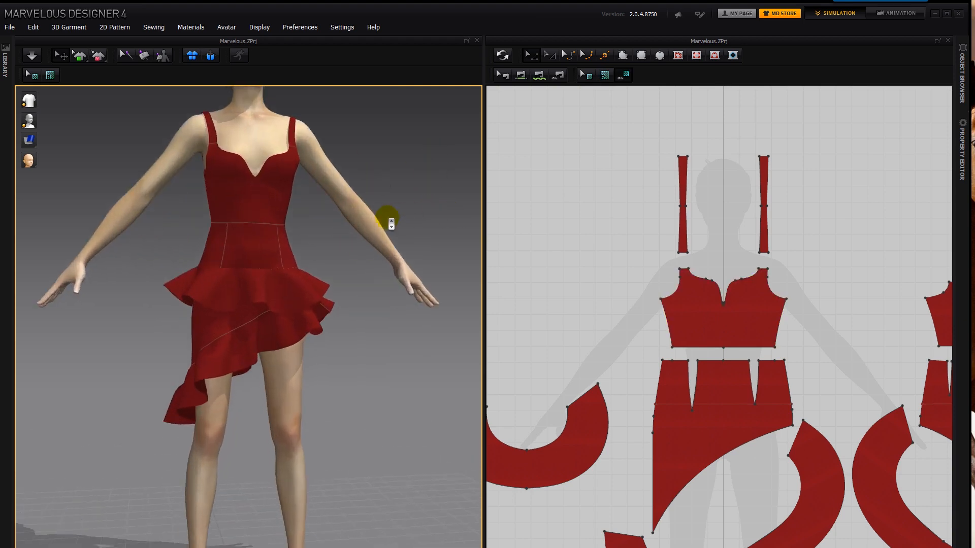
scroll(387, 218, "down", 5)
scroll(387, 218, "up", 6)
scroll(387, 218, "down", 3)
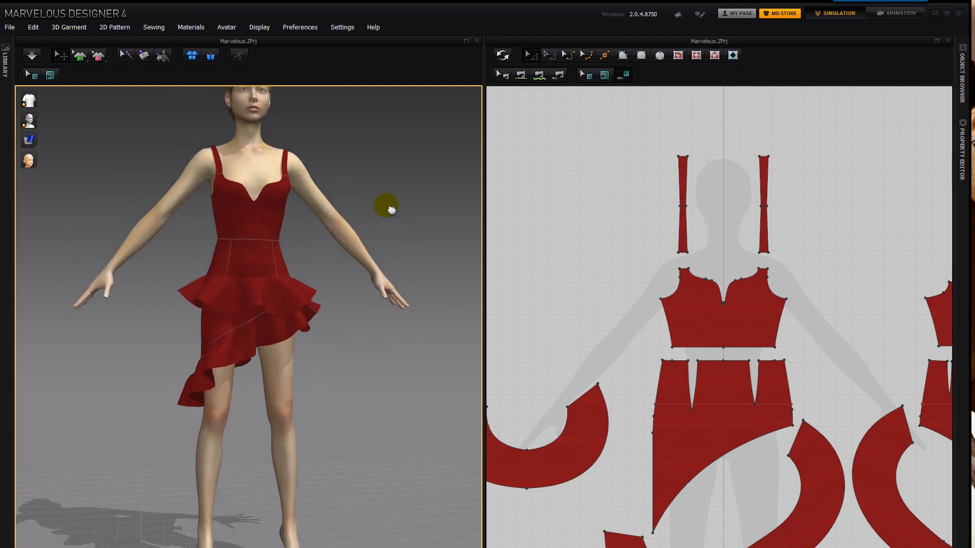
middle_click_drag(389, 207, 421, 236)
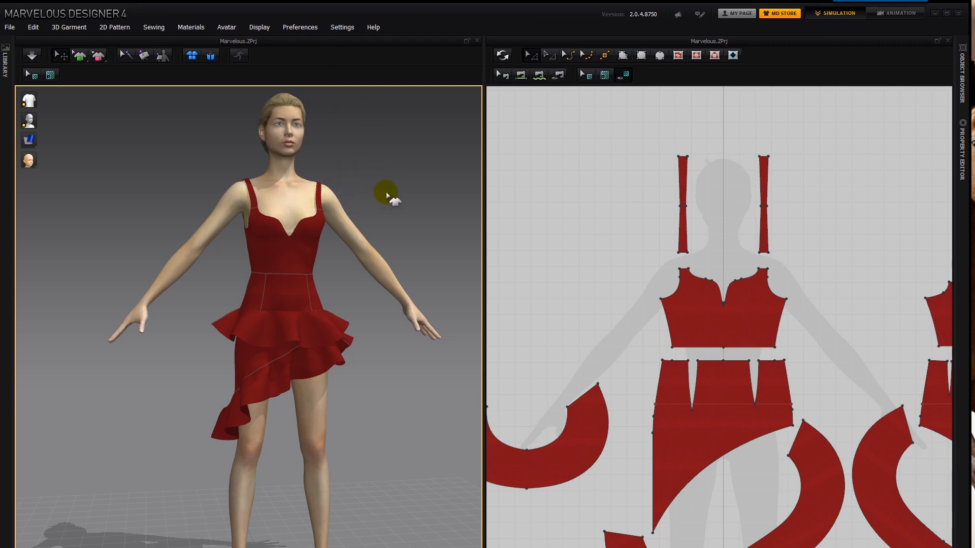
- Try Right Mouse Button as the pan control in the user settings, and restore Middle Mouse Button
left_click(342, 27)
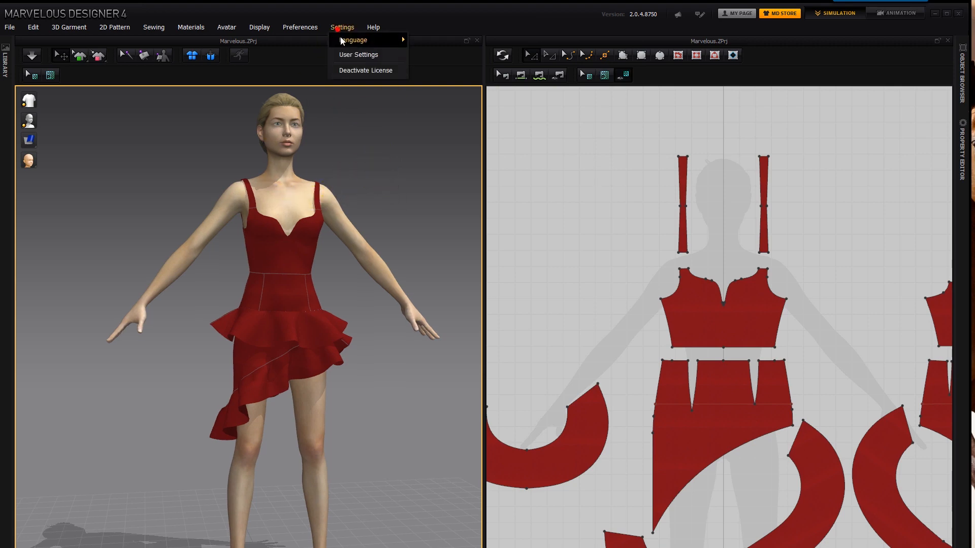
left_click(355, 53)
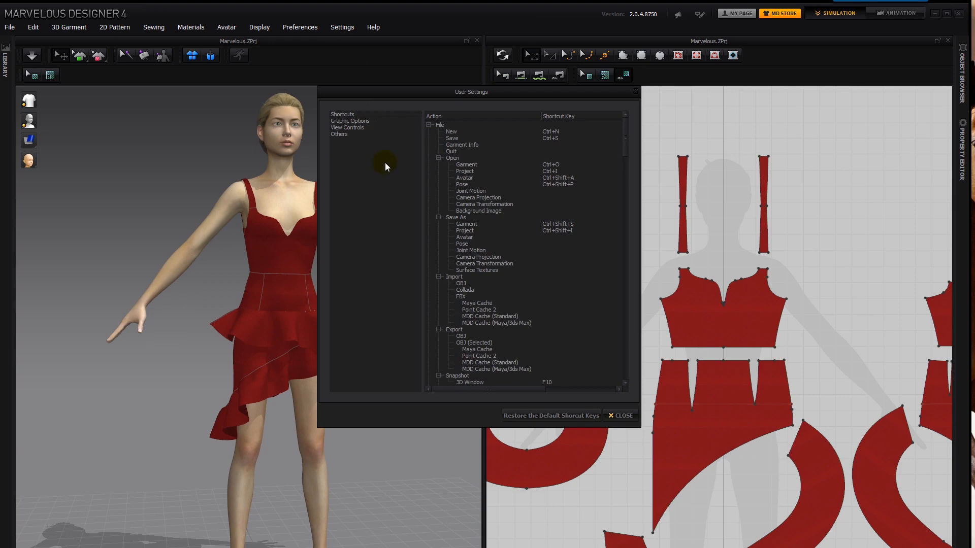
left_click(358, 127)
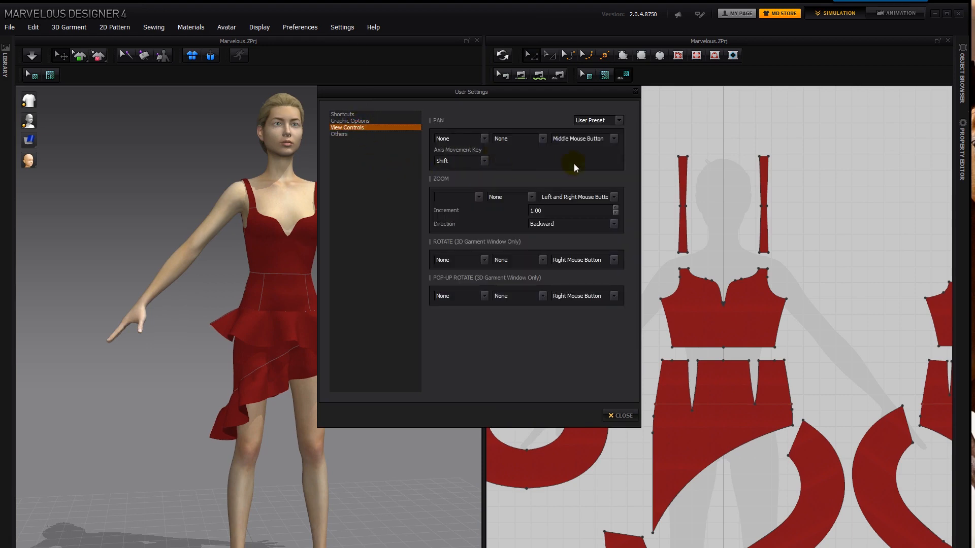
left_click(614, 138)
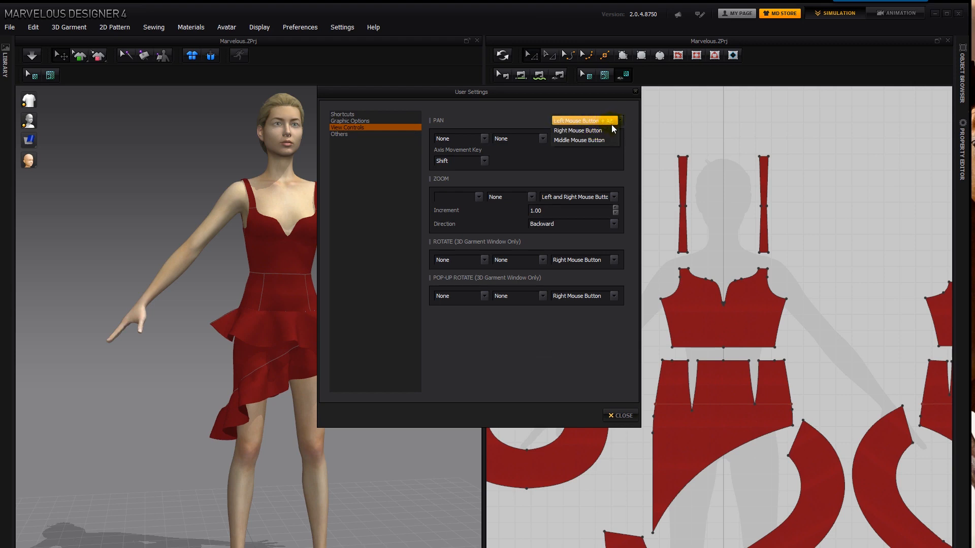
left_click(602, 130)
left_click(483, 139)
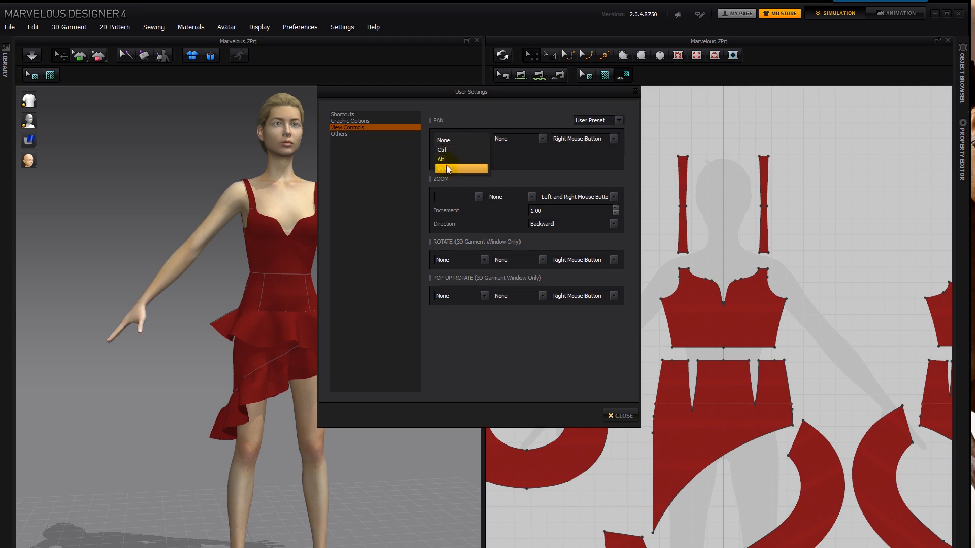
left_click(583, 138)
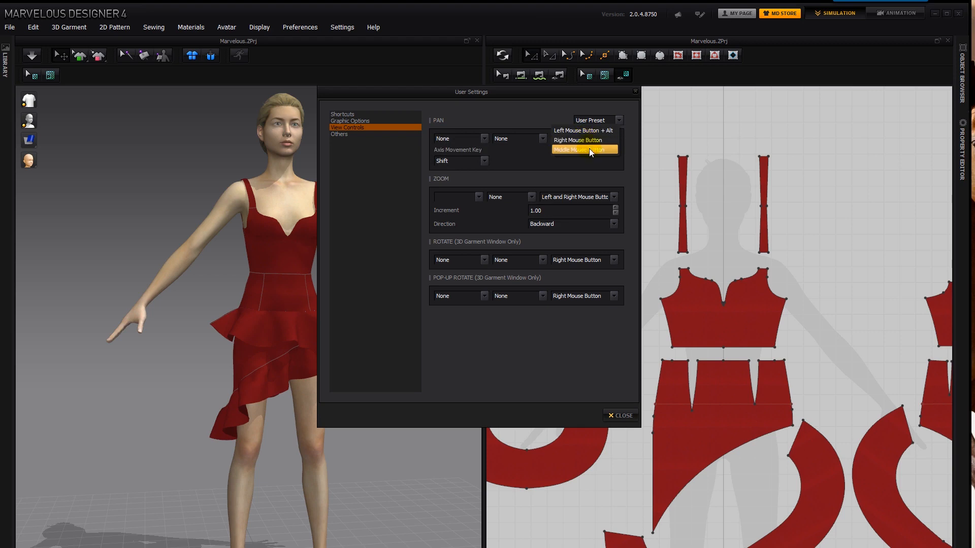
left_click(589, 150)
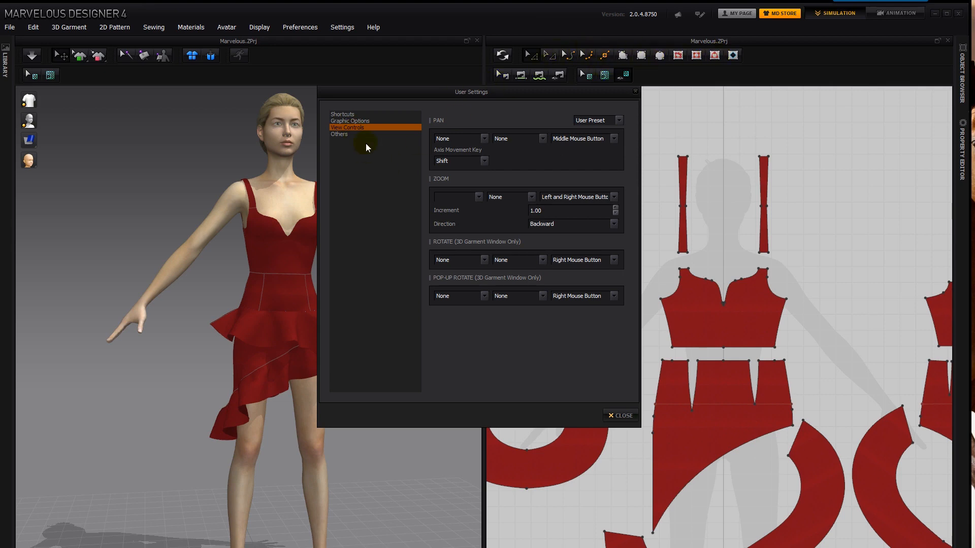
- Review the assigned shortcut keys in the user settings and close the settings
left_click(355, 114)
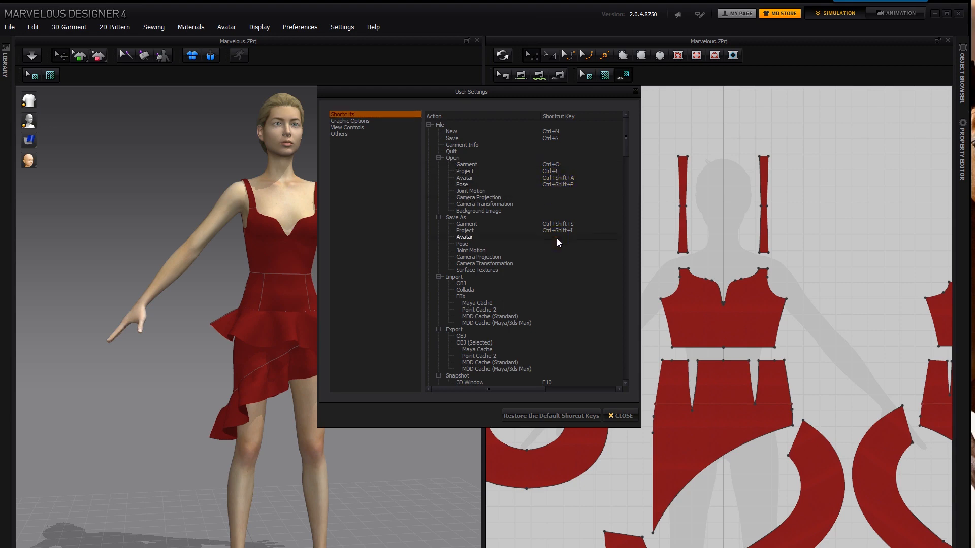
scroll(556, 238, "right", 2)
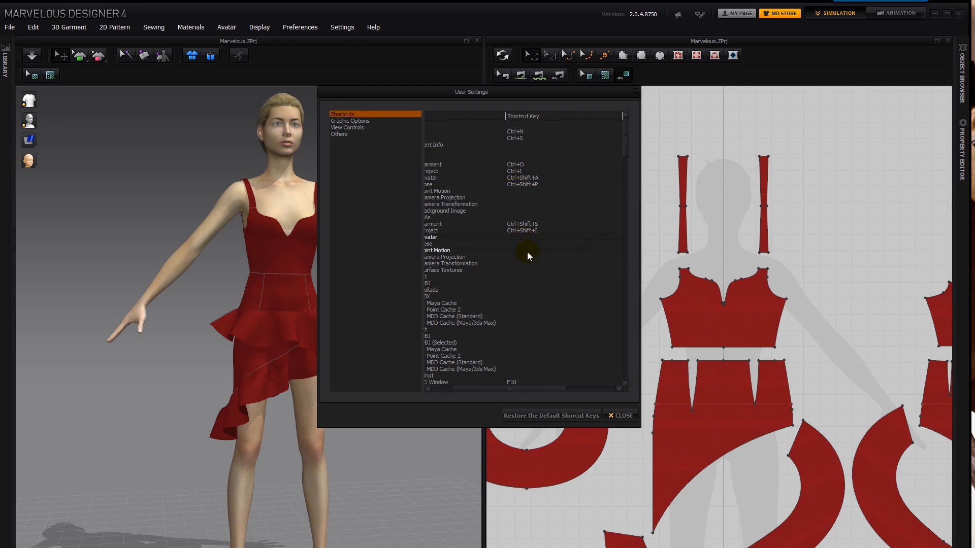
left_click(621, 415)
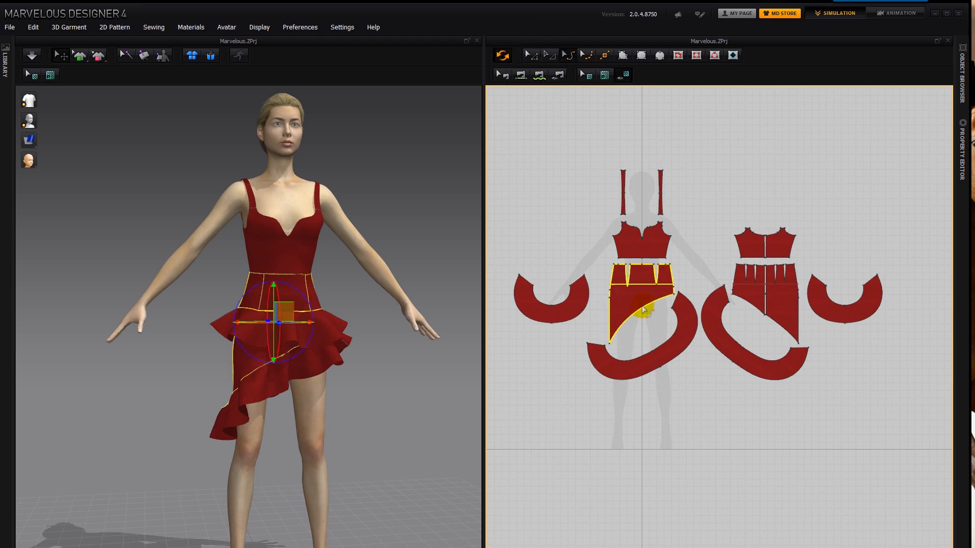
- Reshape the front skirt panel's slanted hem into an outward-bulging curve and deselect it
left_click_drag(641, 307, 659, 349)
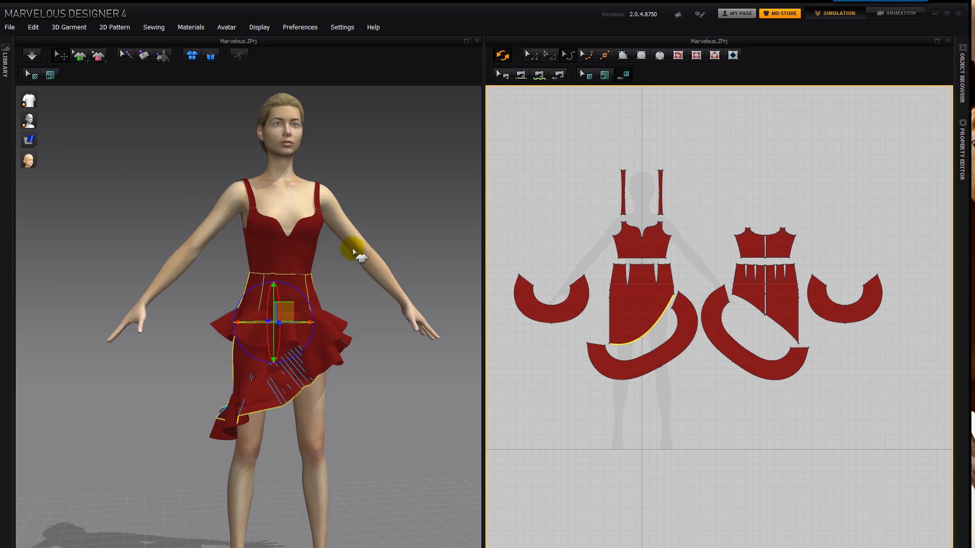
left_click(386, 218)
right_click_drag(377, 210, 365, 204)
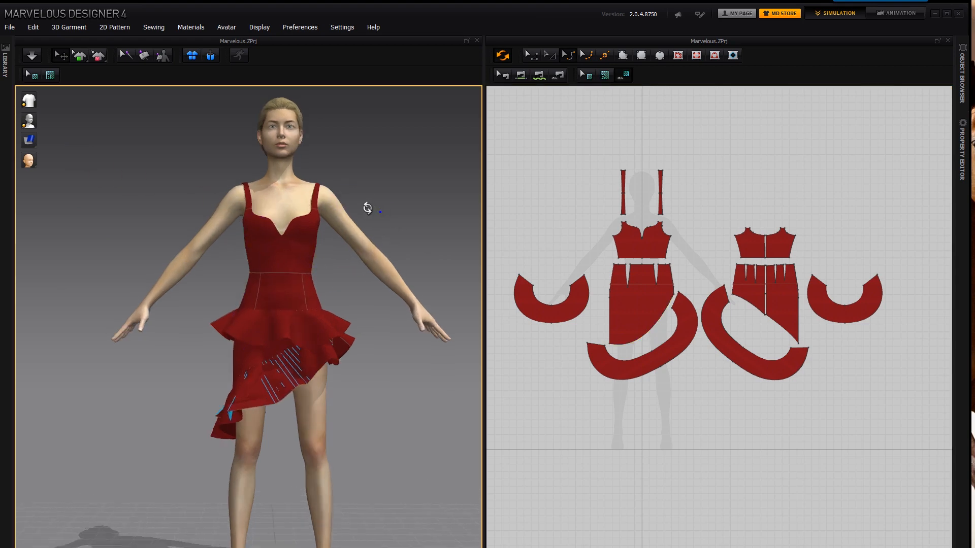
- Curve the outer side edge of the front skirt panel outward and extend the front peplum's outer edge into a downward lobe
left_click(617, 284)
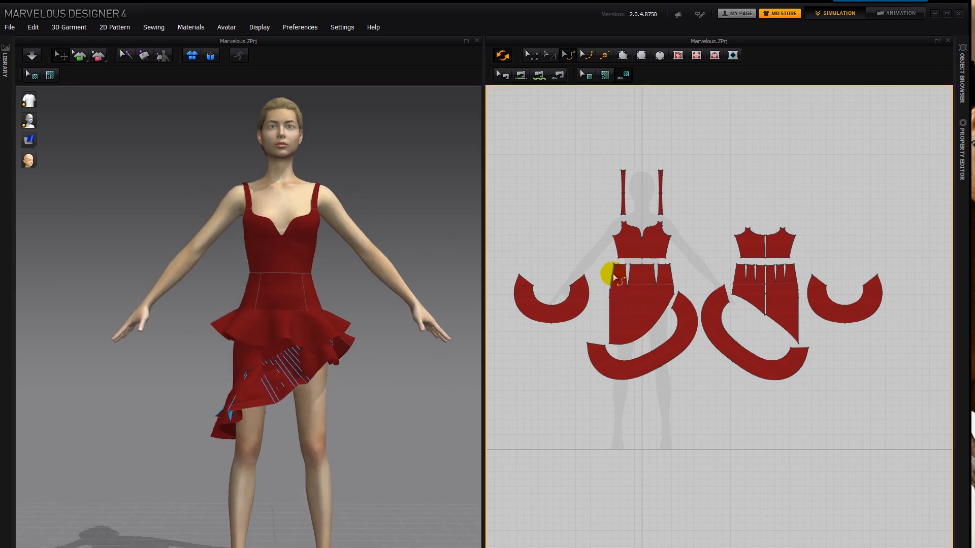
left_click(610, 276)
left_click_drag(609, 316, 606, 294)
left_click_drag(558, 322, 567, 350)
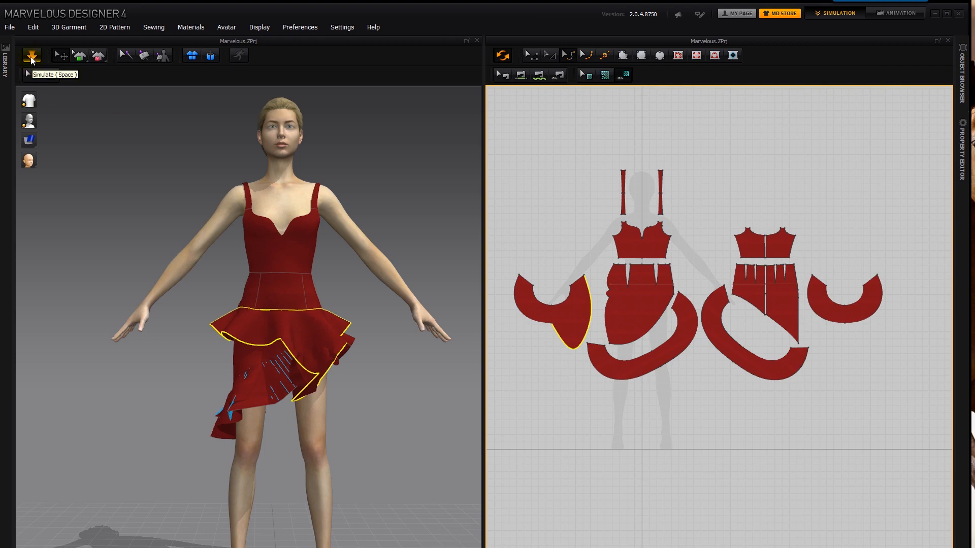
- Simulate the dress and pull on its lower ruffle and front peplum to test the drape
left_click(33, 59)
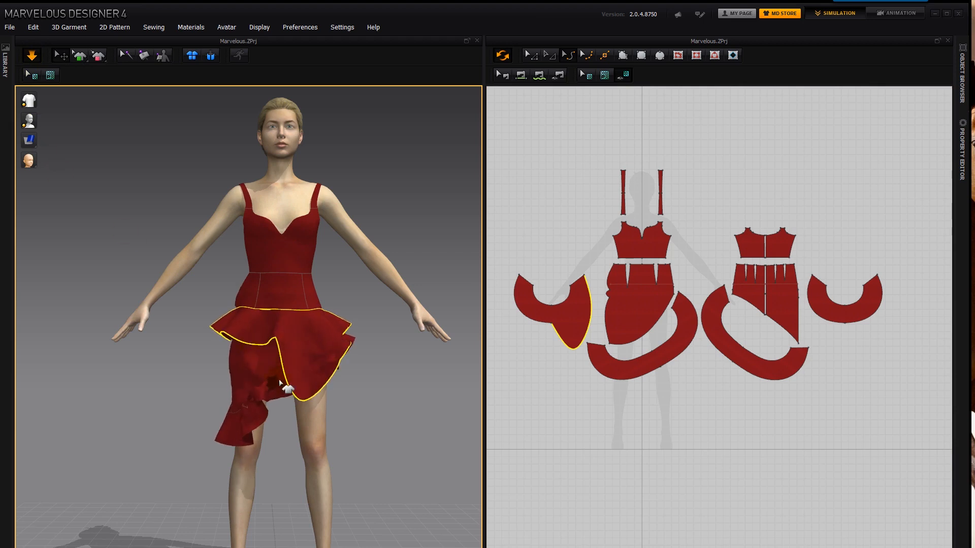
left_click_drag(275, 408, 275, 419)
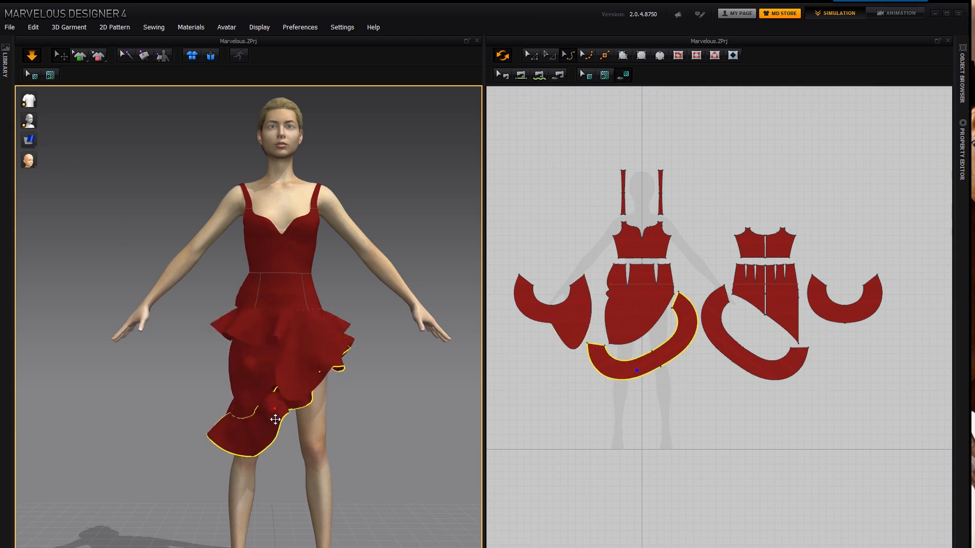
left_click_drag(328, 357, 358, 332)
left_click_drag(266, 335, 283, 350)
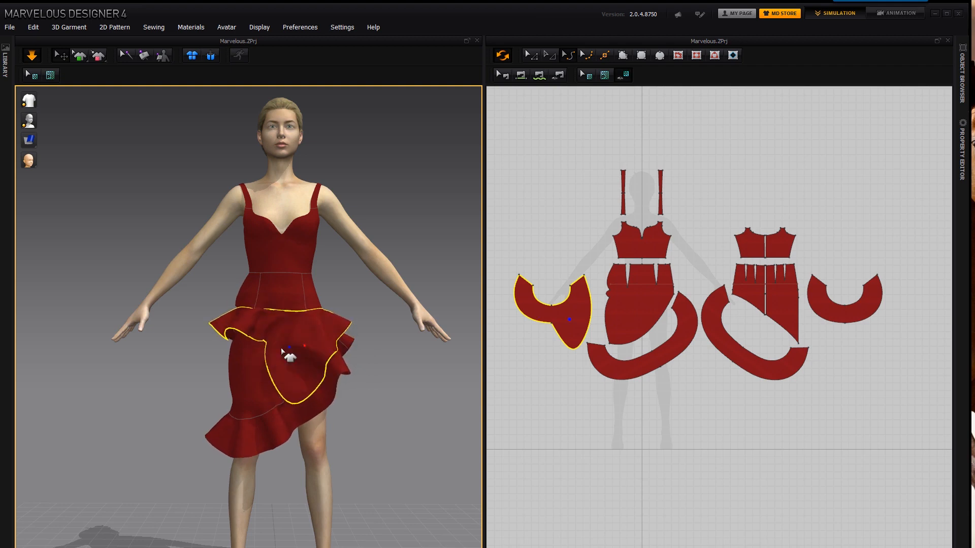
- Form a second downward lobe on the front peplum's outer edge and tug the simulated peplum and shoulder strap
left_click_drag(526, 321, 558, 344)
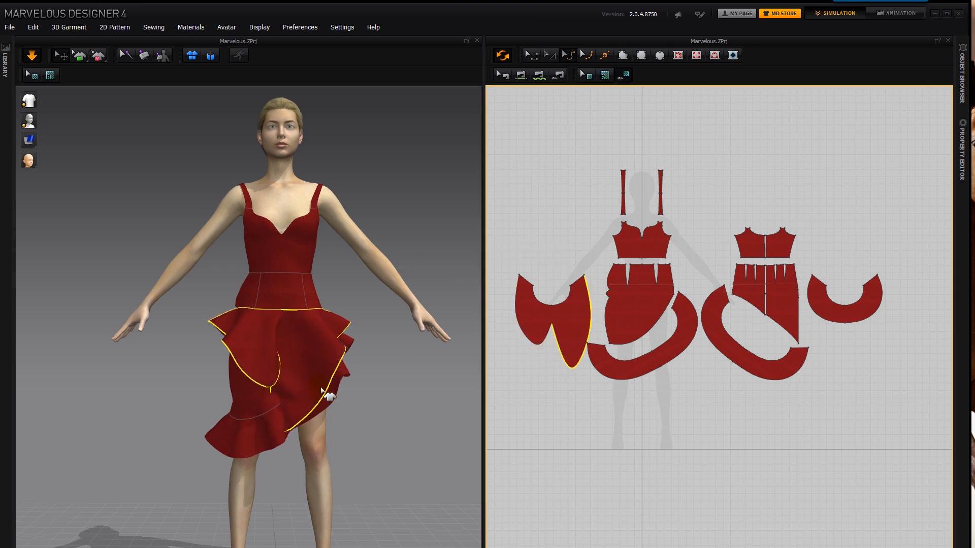
left_click_drag(322, 390, 343, 376)
left_click_drag(264, 352, 203, 315)
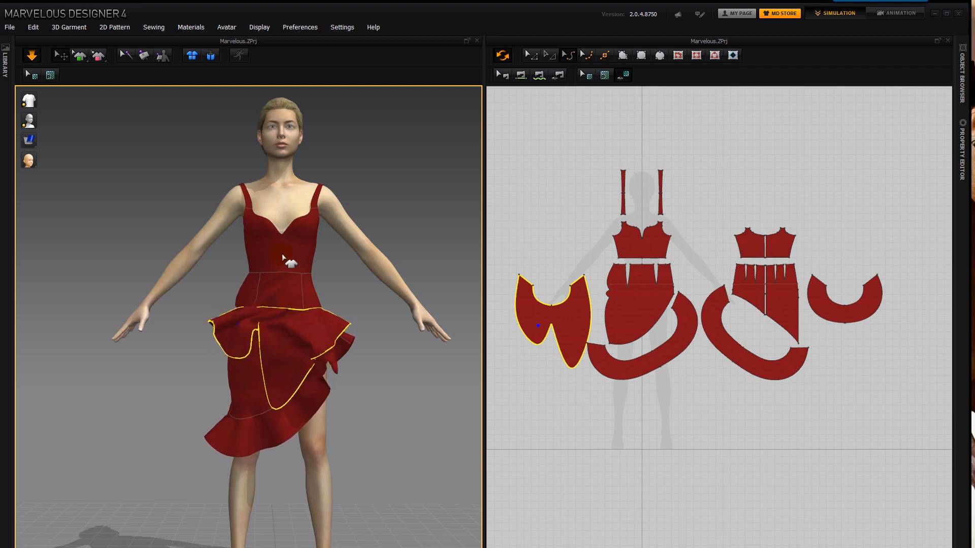
left_click_drag(312, 227, 315, 185)
right_click_drag(381, 272, 283, 288)
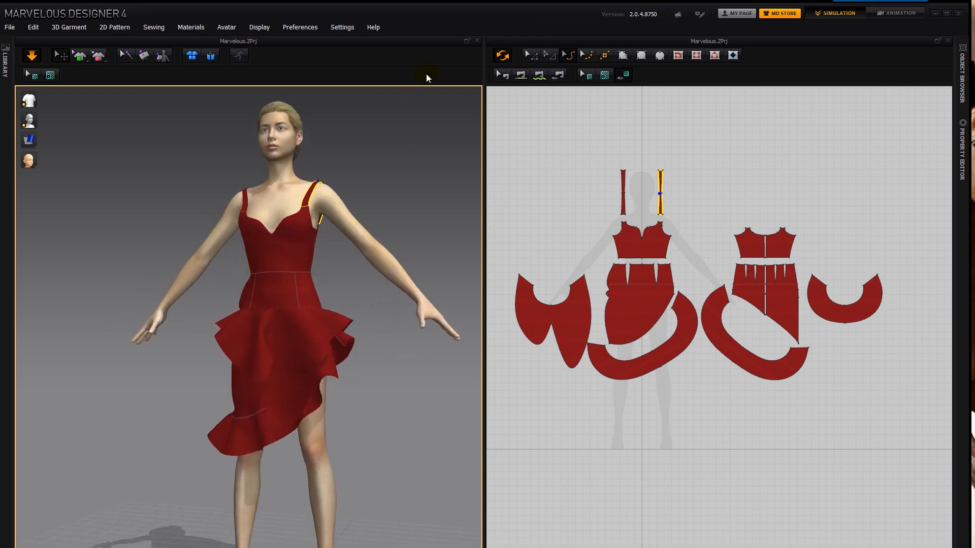
- Turn off pattern synchronization, extend the front peplum's shorter lobe farther down, and turn synchronization back on
left_click(502, 55)
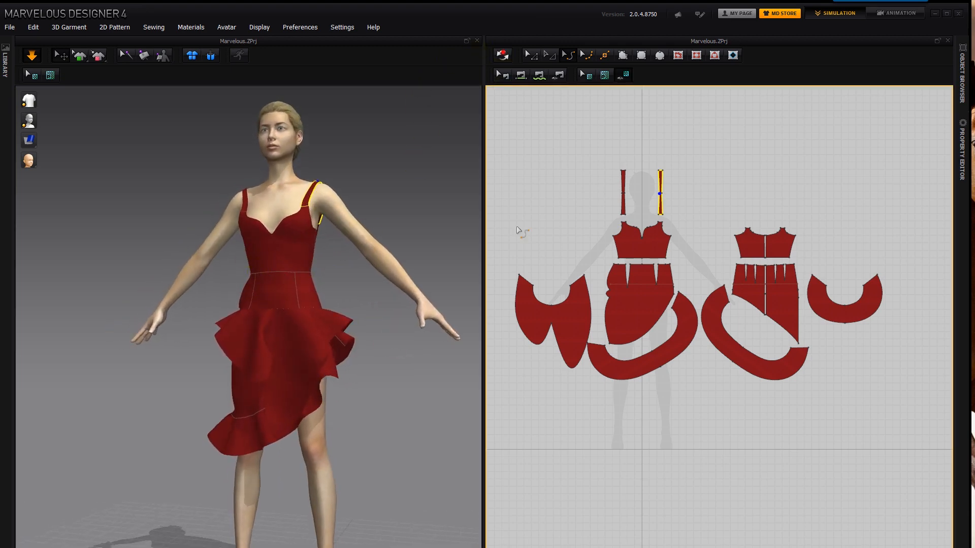
left_click(530, 346)
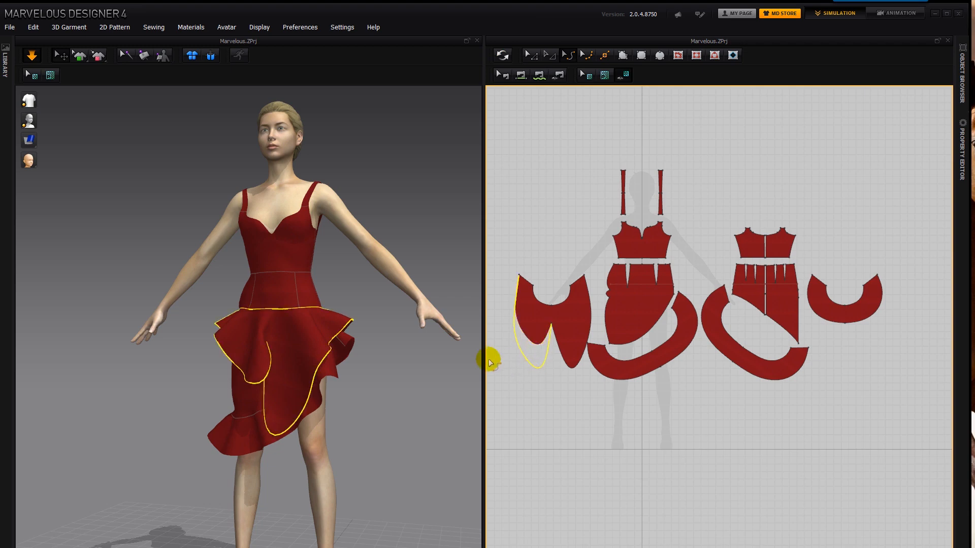
left_click(406, 331)
left_click(503, 54)
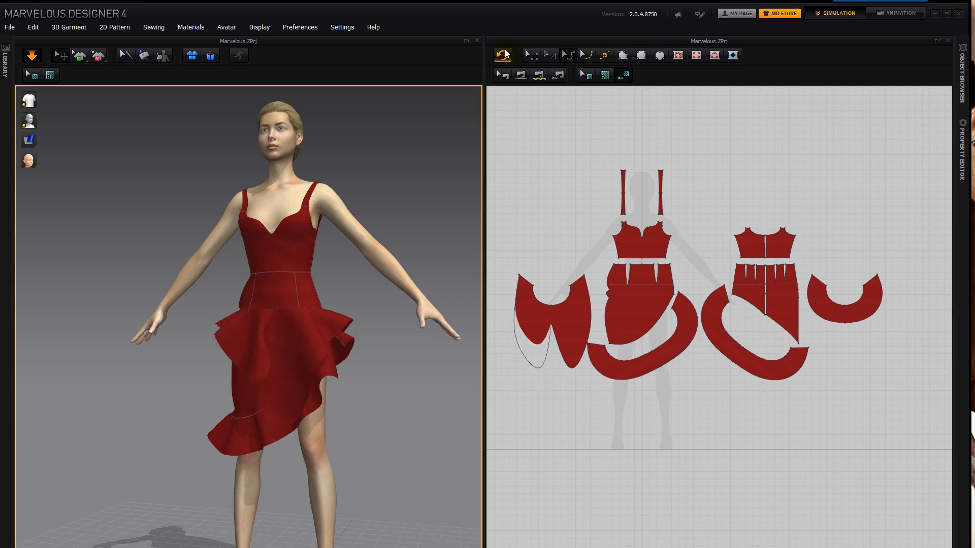
- Select all the dress's pattern pieces in the 2D pattern window and delete them
left_click(371, 275)
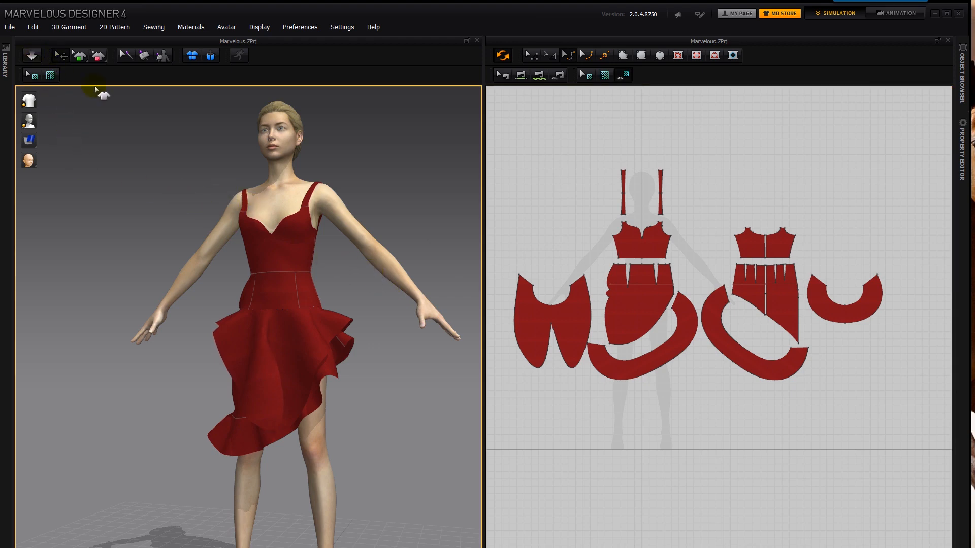
left_click(530, 55)
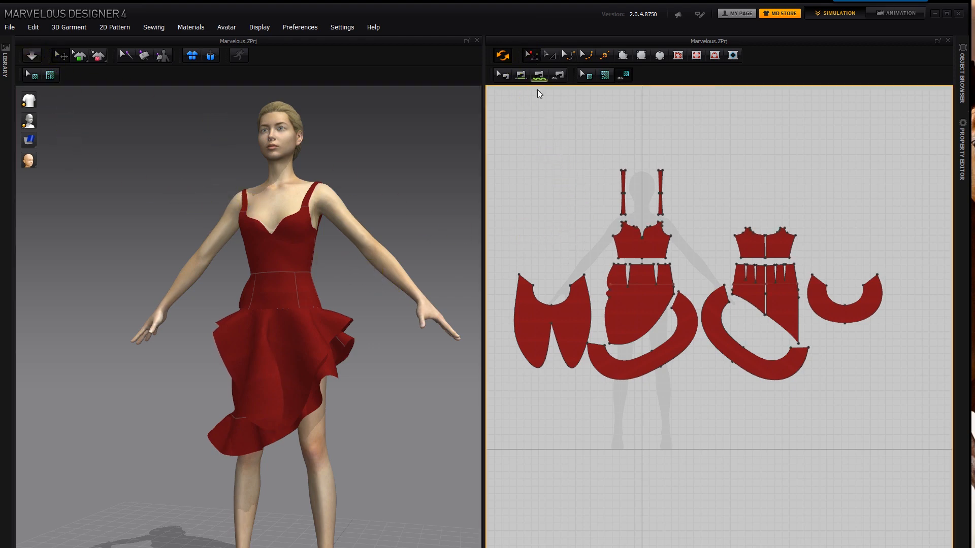
left_click_drag(498, 102, 900, 419)
key("Delete")
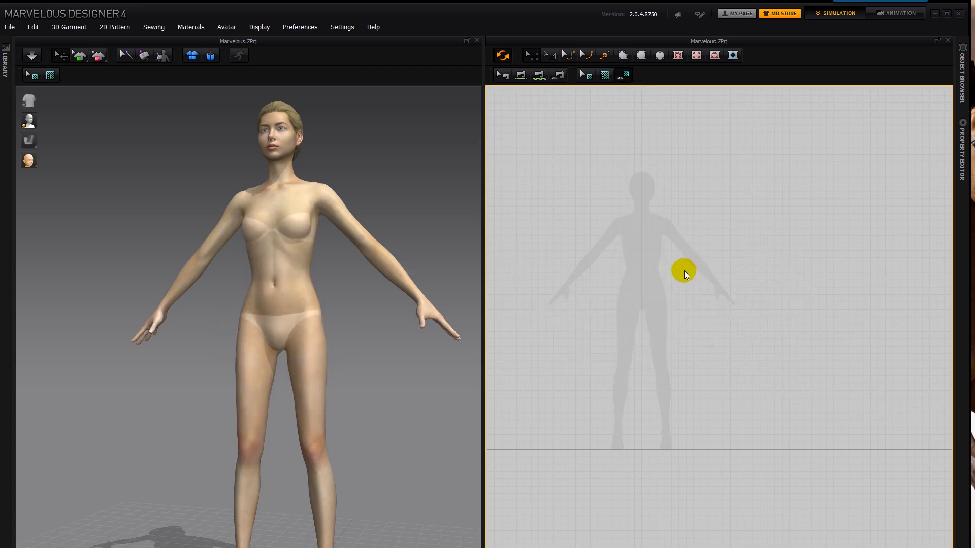
scroll(680, 266, "down", 2)
scroll(677, 264, "up", 6)
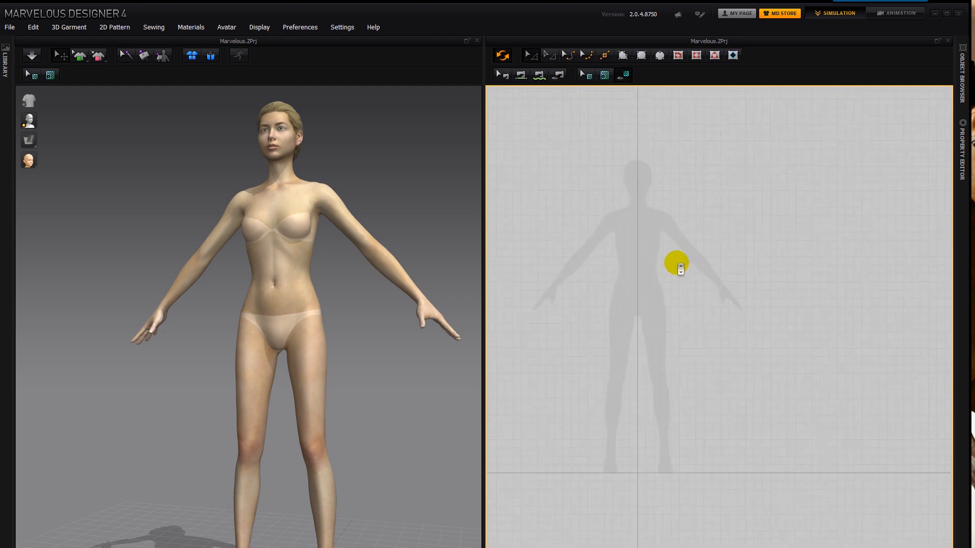
scroll(663, 274, "down", 1)
middle_click_drag(660, 279, 743, 290)
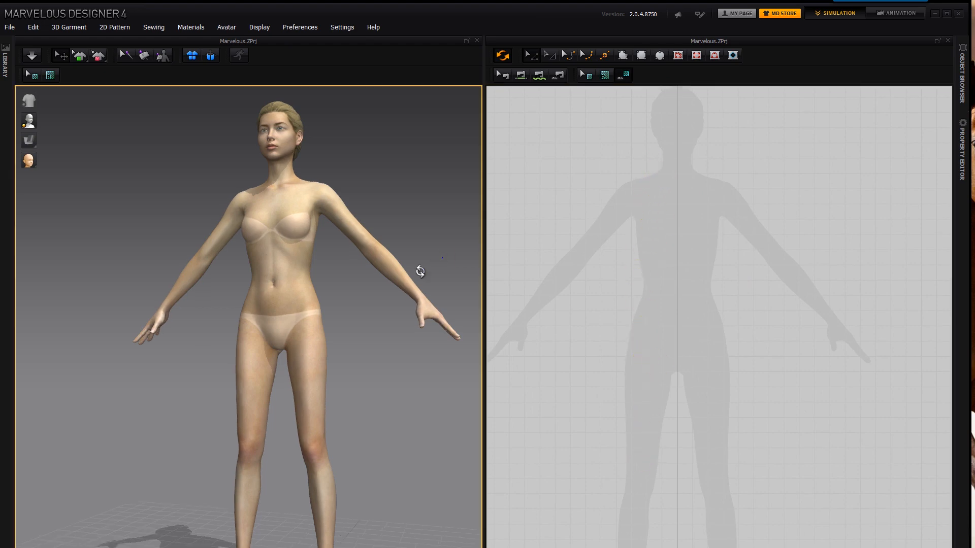
- Display the avatar's joint points and inspect them from several angles in the 3D view
right_click_drag(442, 258, 398, 272)
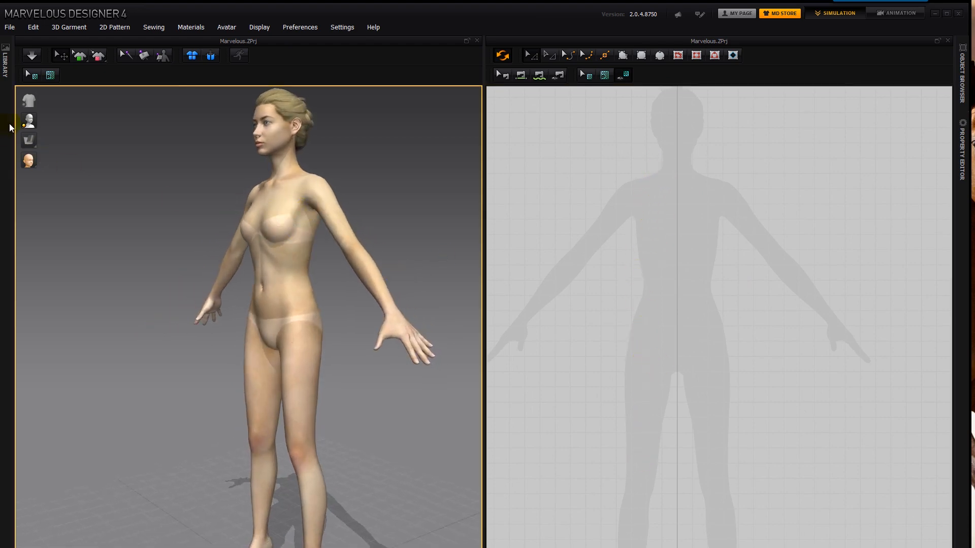
mouse_move(32, 123)
left_click(80, 123)
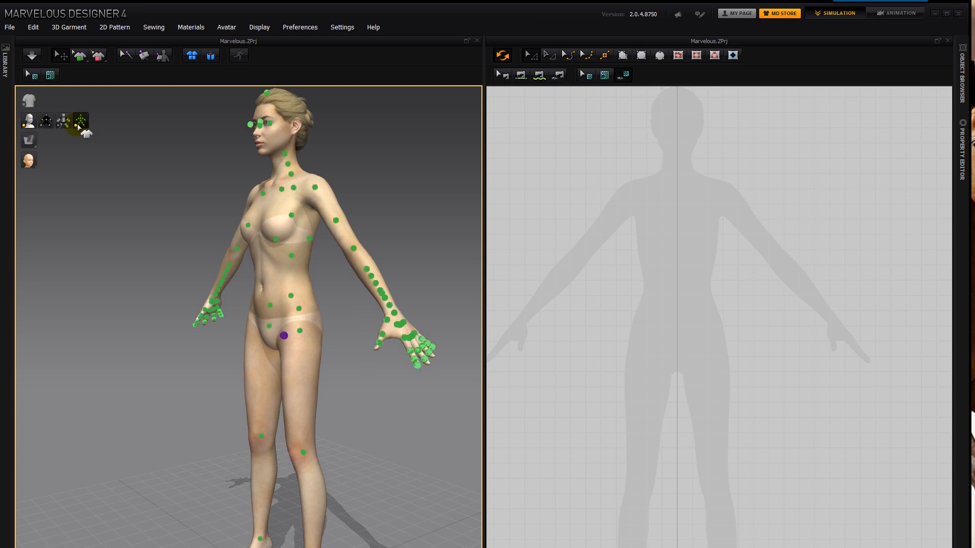
right_click_drag(378, 227, 372, 254)
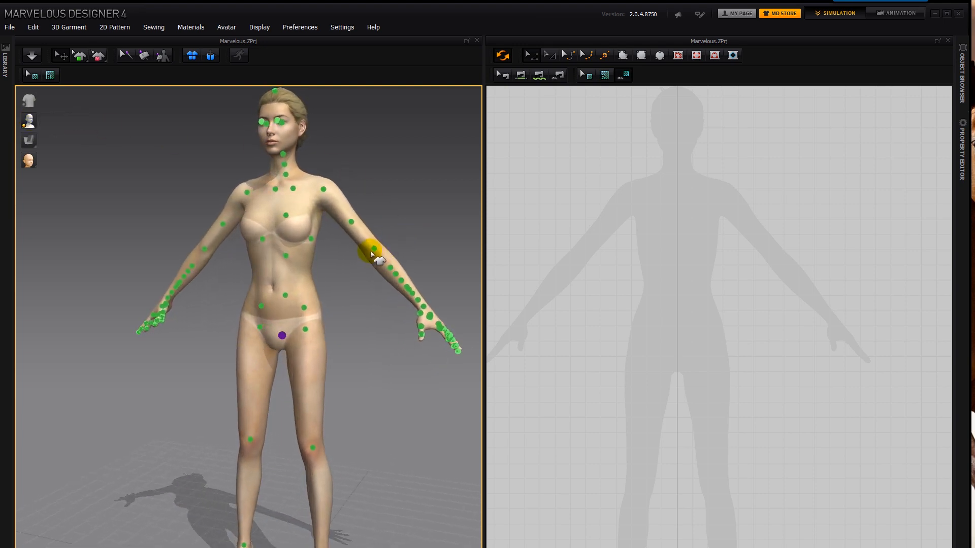
left_click(372, 253)
left_click_drag(413, 226, 391, 250)
right_click_drag(405, 329, 496, 266)
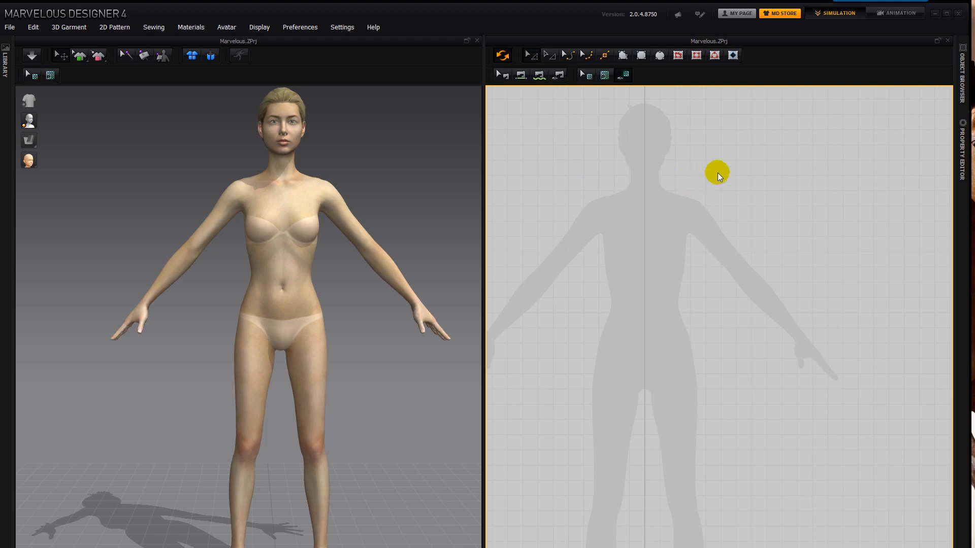
- Open the 2D pattern window's properties, activate the grid, and set its distance to 5 mm
right_click(721, 202)
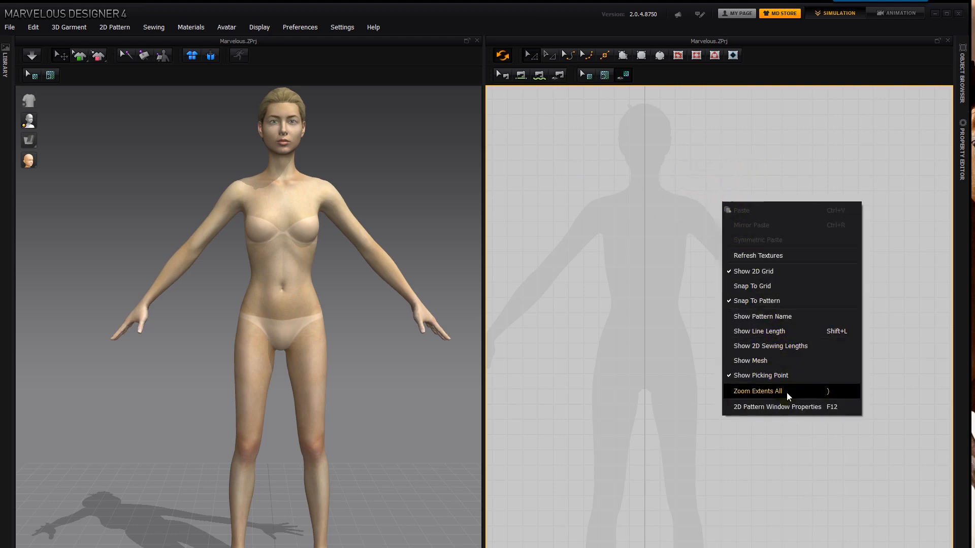
left_click(791, 408)
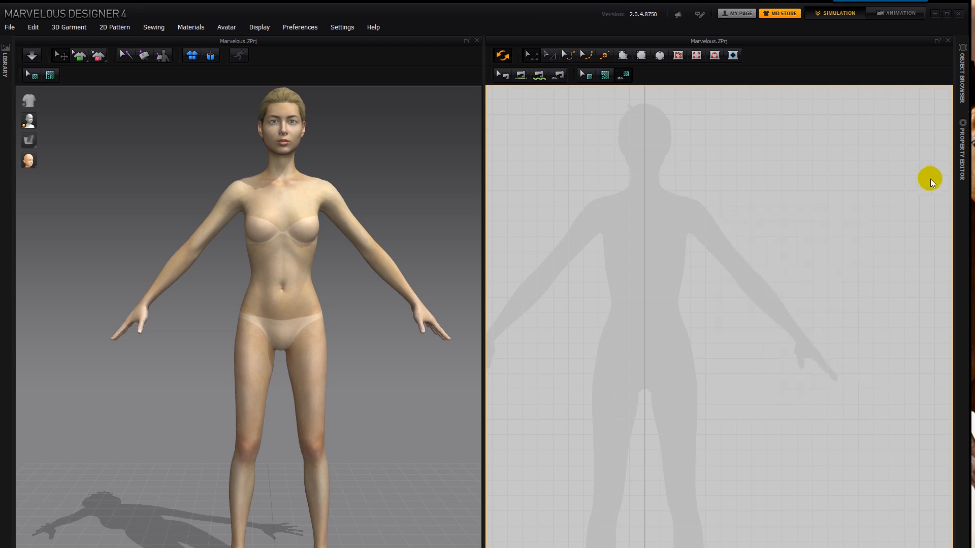
left_click(960, 160)
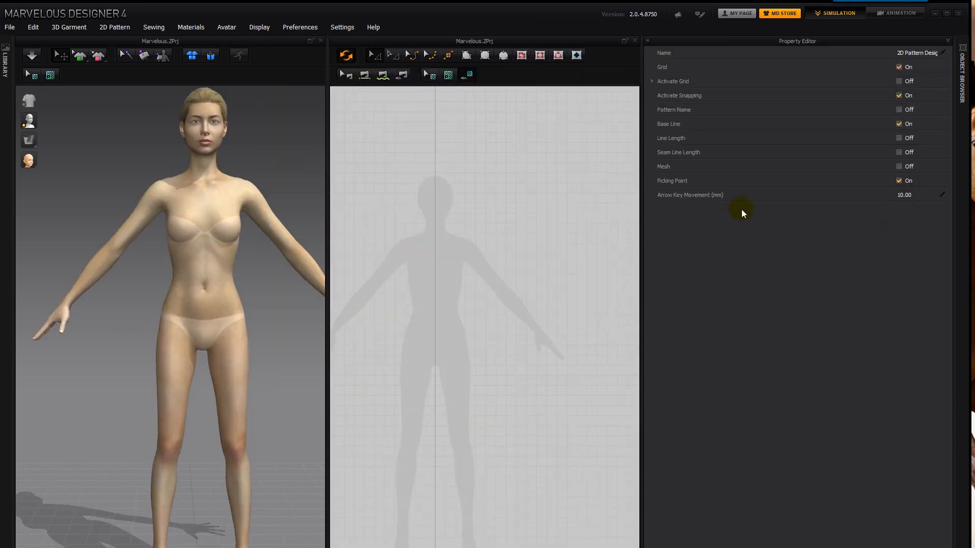
left_click(911, 82)
double_click(905, 95)
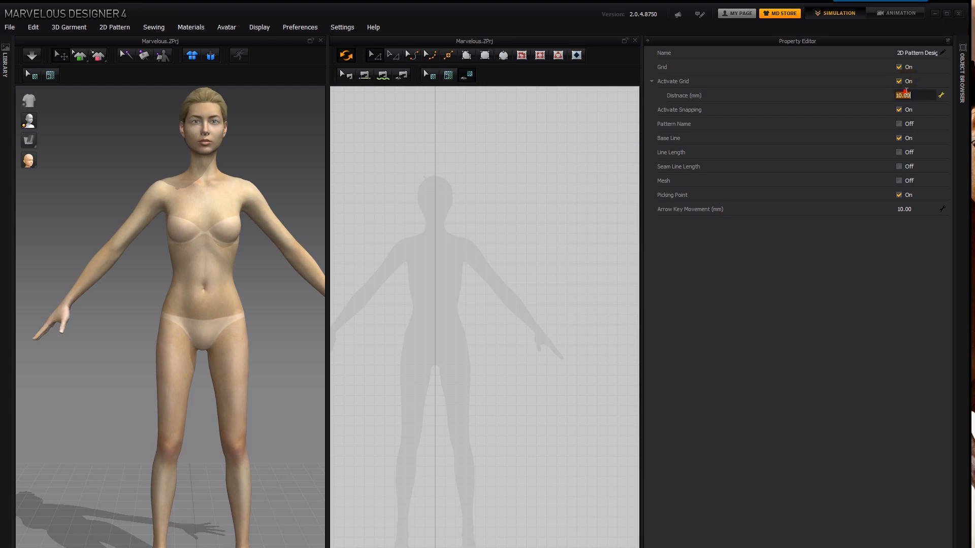
type("5")
left_click(889, 226)
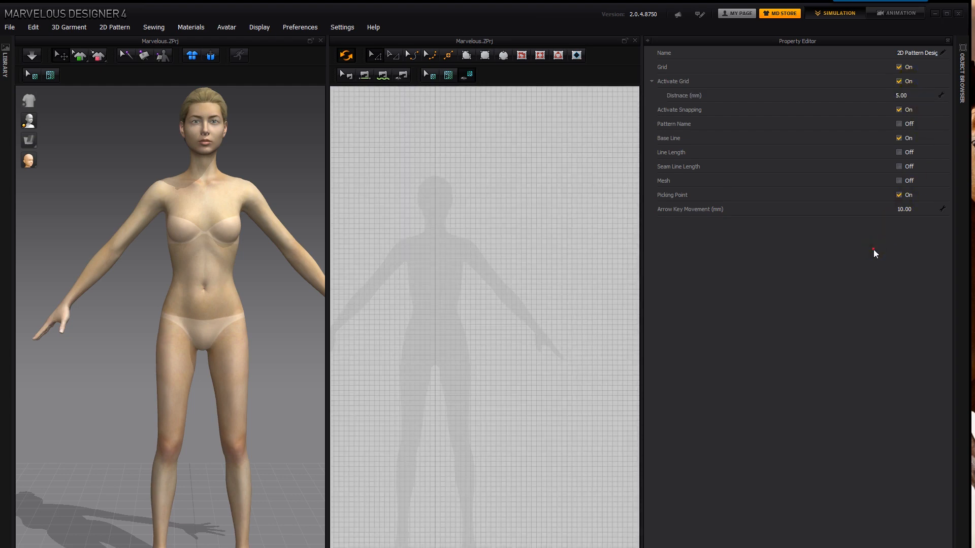
- Set the 2D grid distance to 1 mm and check the grid density at different zoom levels
type("1")
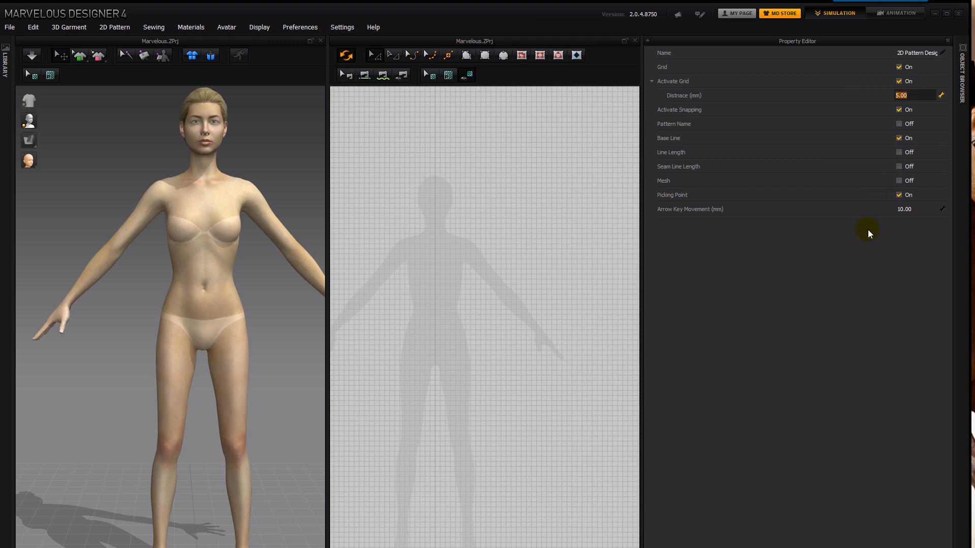
left_click(874, 279)
scroll(510, 260, "up", 3)
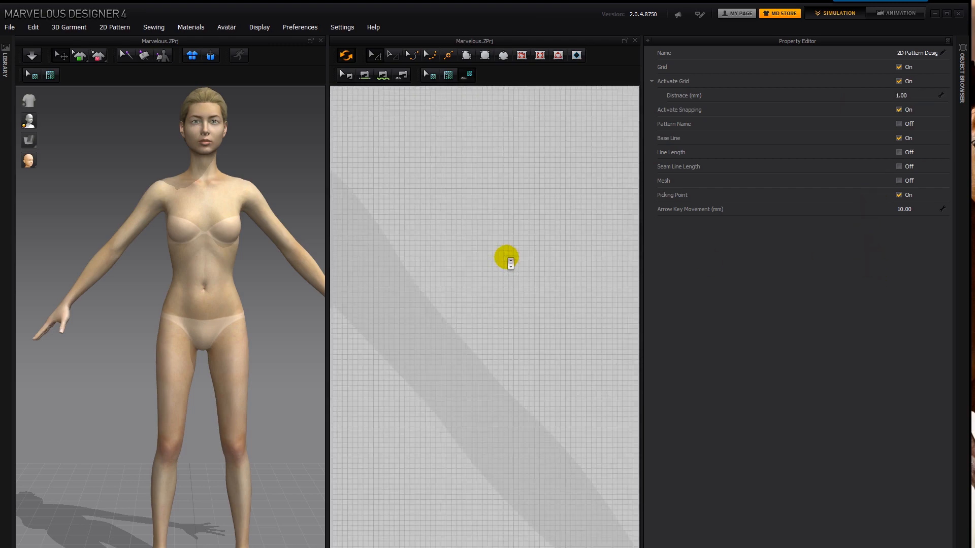
scroll(509, 256, "down", 10)
scroll(525, 244, "up", 4)
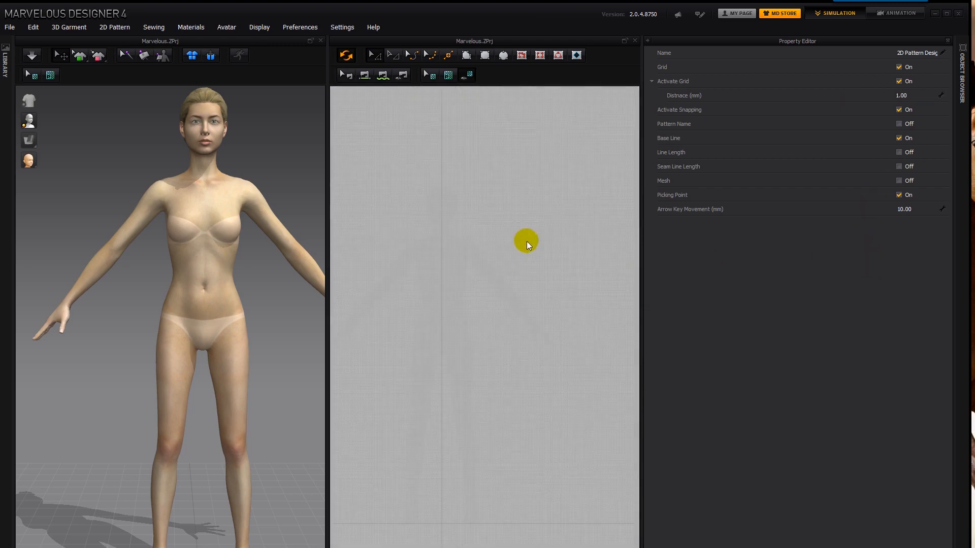
left_click(907, 95)
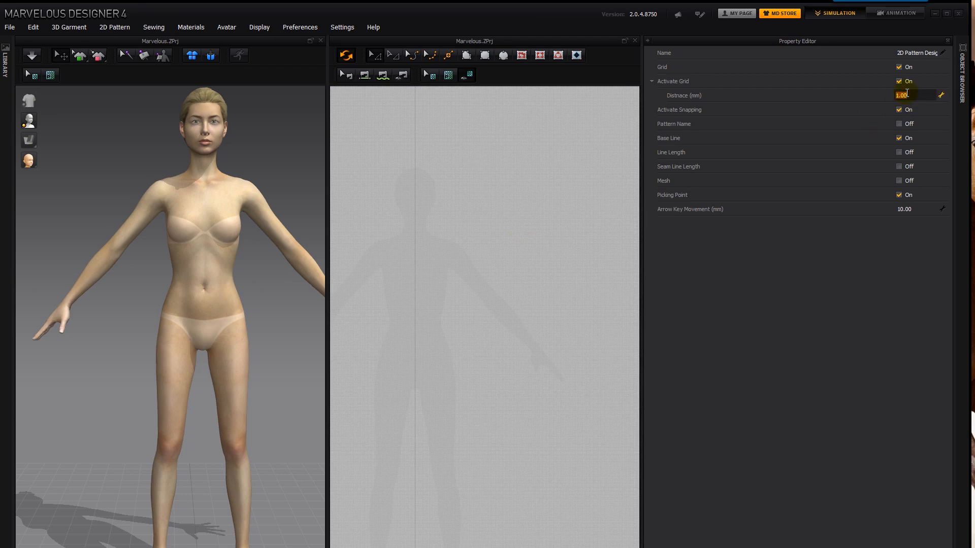
left_click(604, 235)
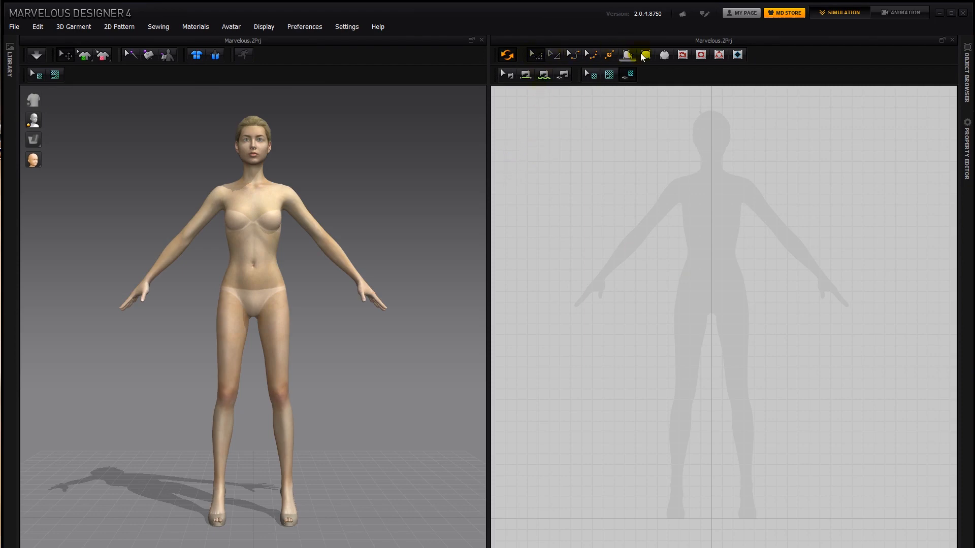
- Draw a closed, irregular eleven-point pattern with the Polygon tool beside the silhouette's torso, partly over one arm
left_click(606, 55)
left_click(628, 56)
left_click(628, 55)
left_click(576, 213)
left_click(603, 187)
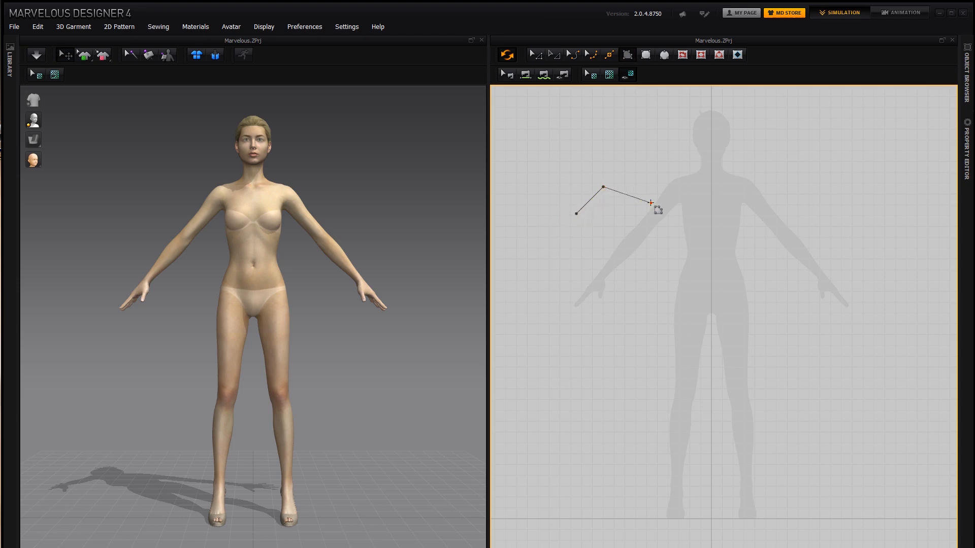
left_click(651, 203)
left_click(654, 253)
left_click(618, 262)
left_click(610, 295)
left_click(570, 287)
left_click(523, 263)
left_click(540, 236)
left_click(585, 244)
left_click(555, 207)
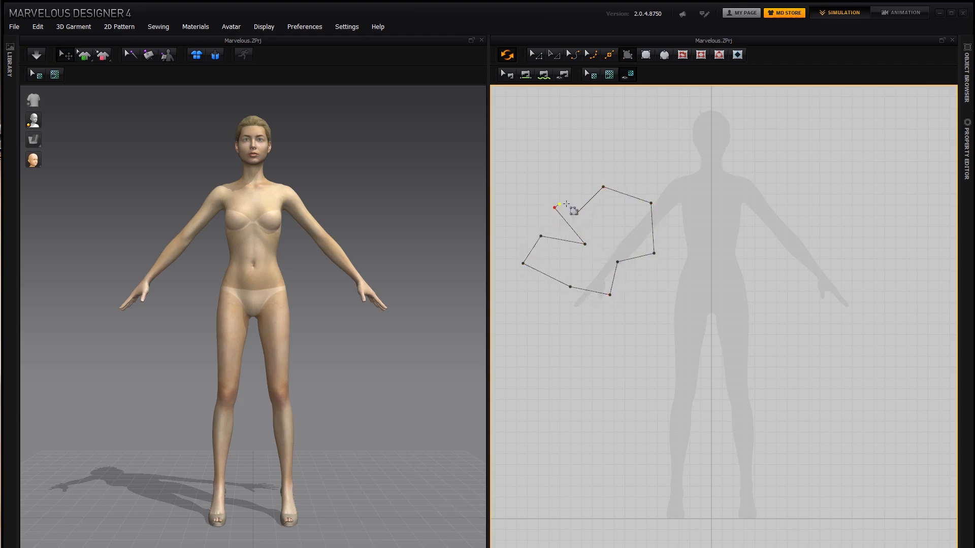
left_click(575, 212)
left_click(575, 213)
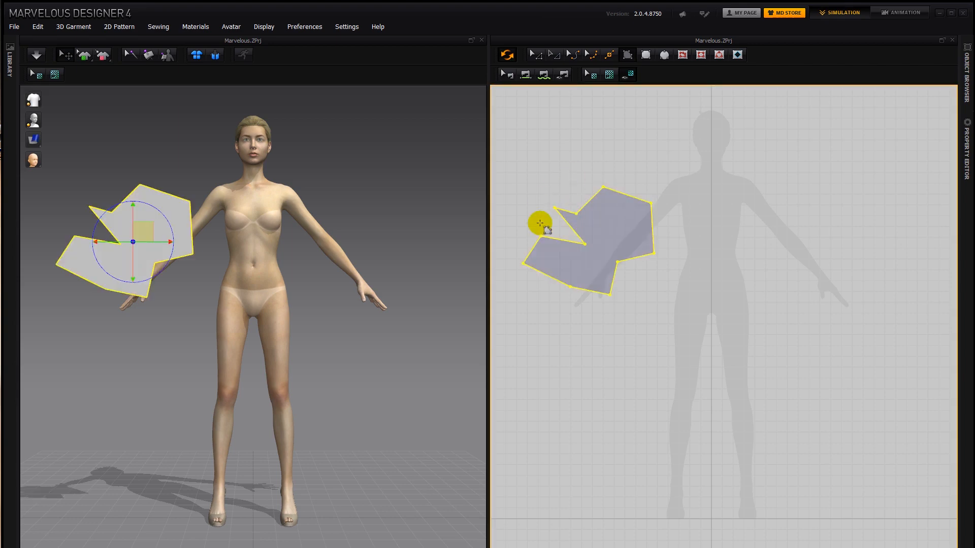
- Move the polygon pattern in front of the avatar's torso in 3D, and delete it from the 2D pattern window
left_click_drag(176, 210, 231, 225)
left_click_drag(315, 204, 294, 203)
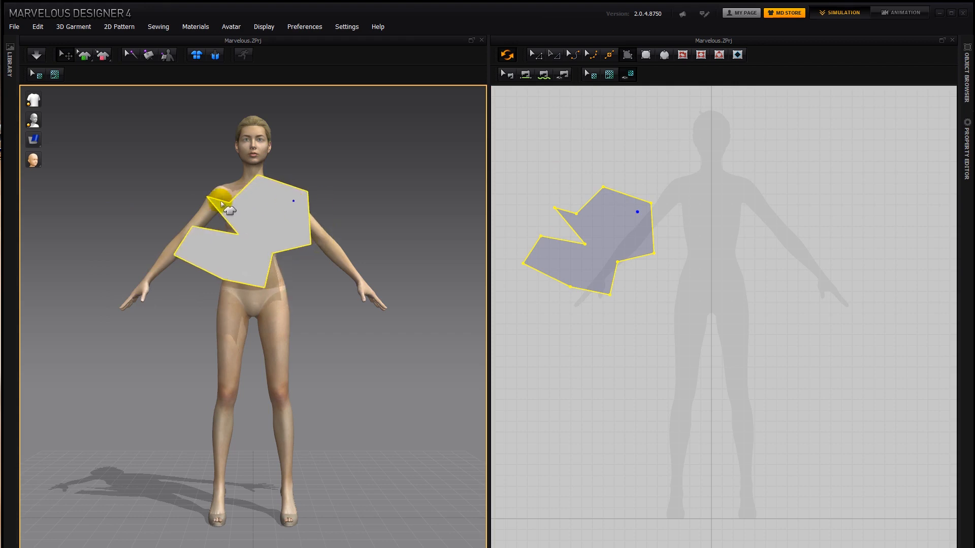
left_click(624, 221)
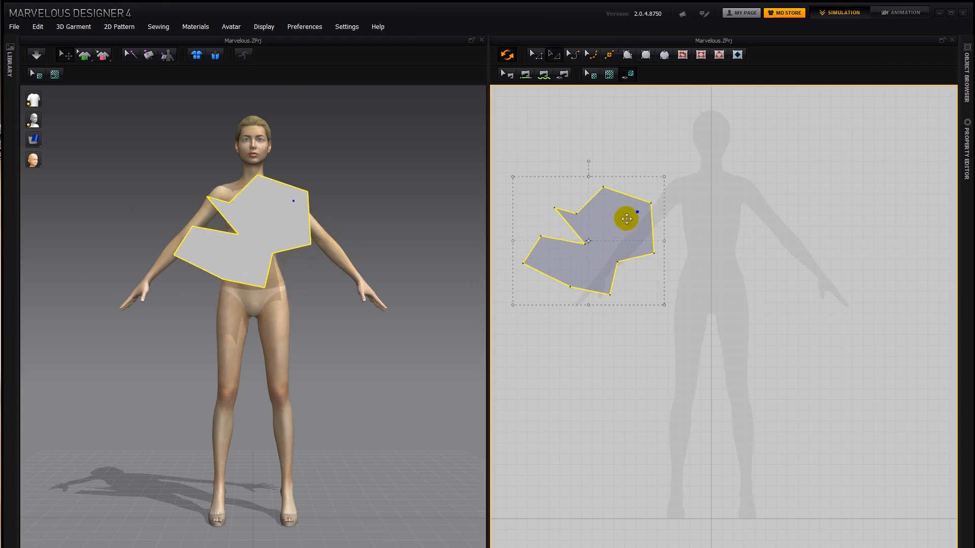
key("Delete")
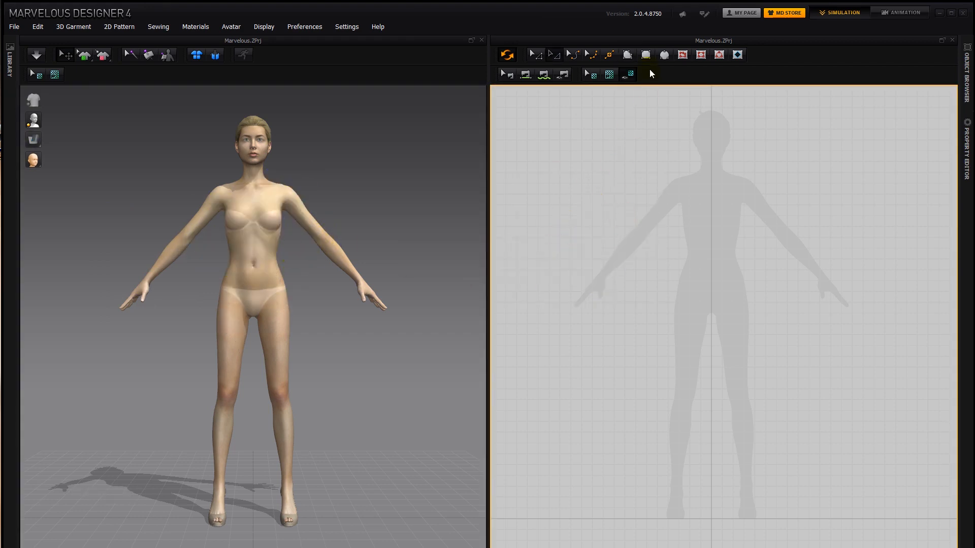
- Draw a rectangular pattern about 499 mm wide and 904 mm high over the silhouette from the shoulders down, and show its line lengths
left_click(646, 55)
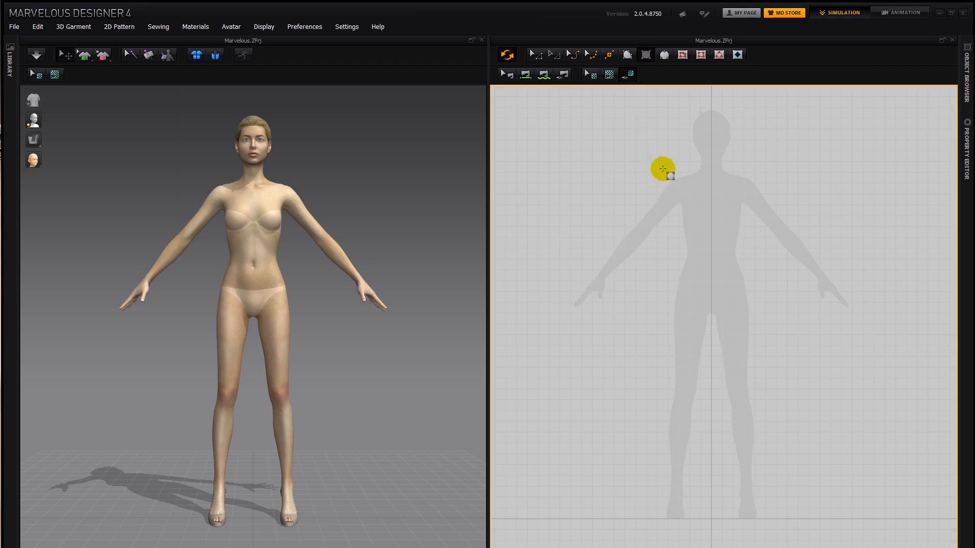
right_click_drag(653, 180, 587, 187)
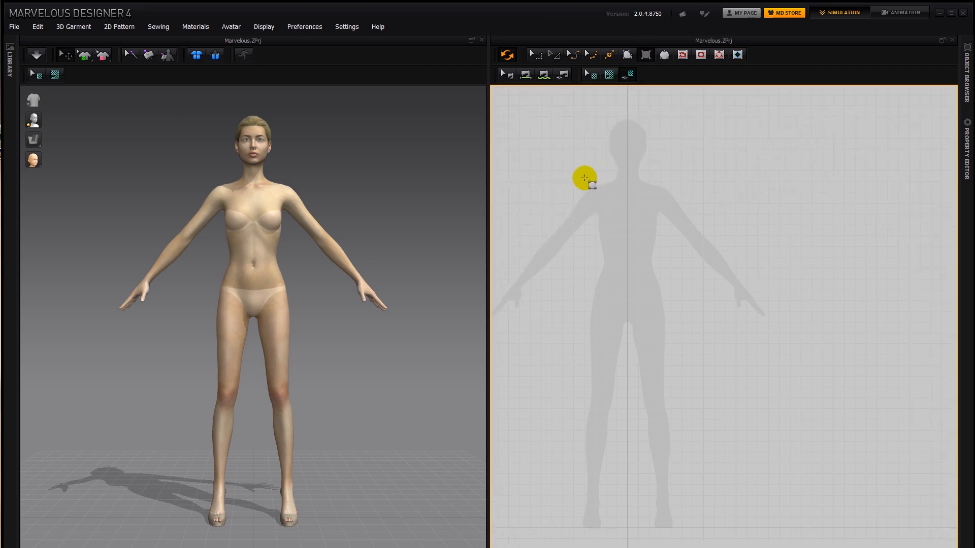
scroll(590, 195, "up", 2)
scroll(590, 195, "up", 2)
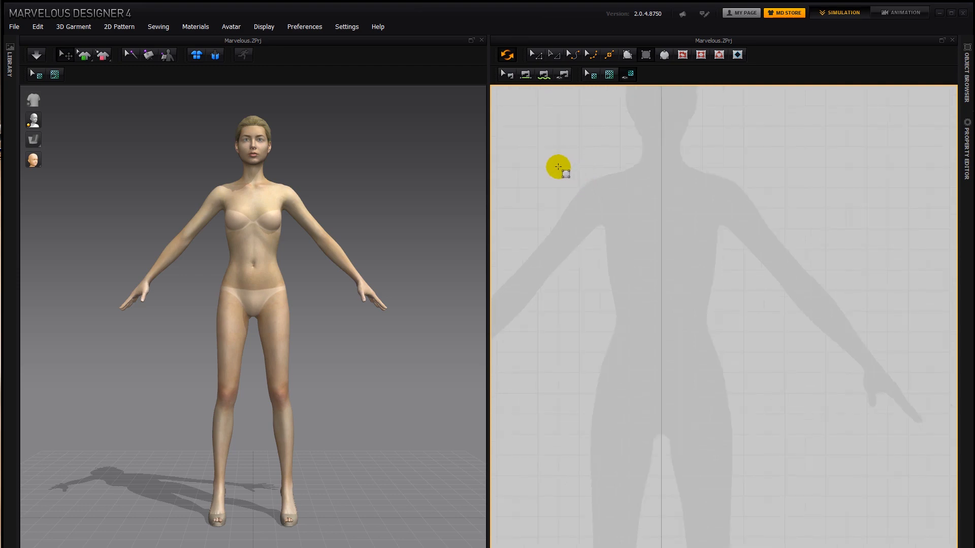
left_click_drag(558, 167, 763, 539)
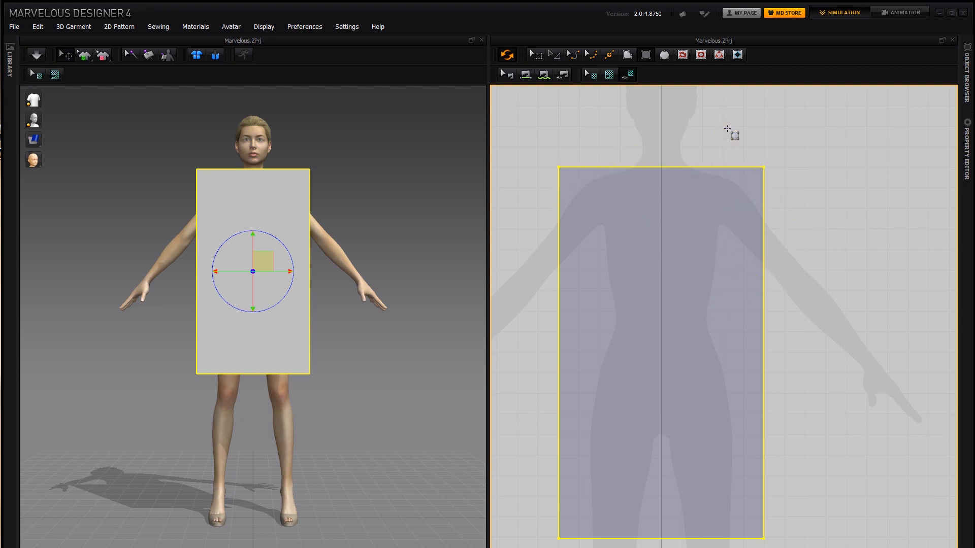
right_click(730, 131)
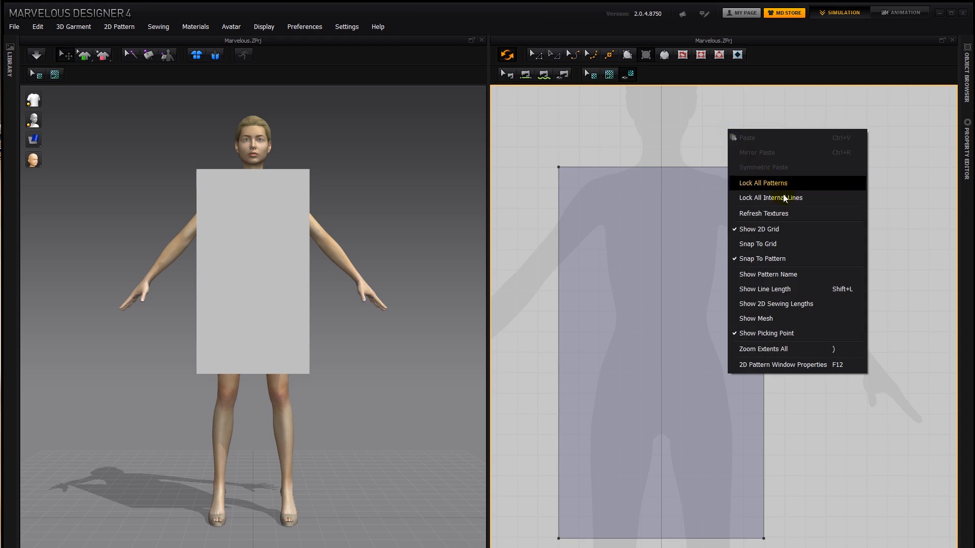
left_click(802, 291)
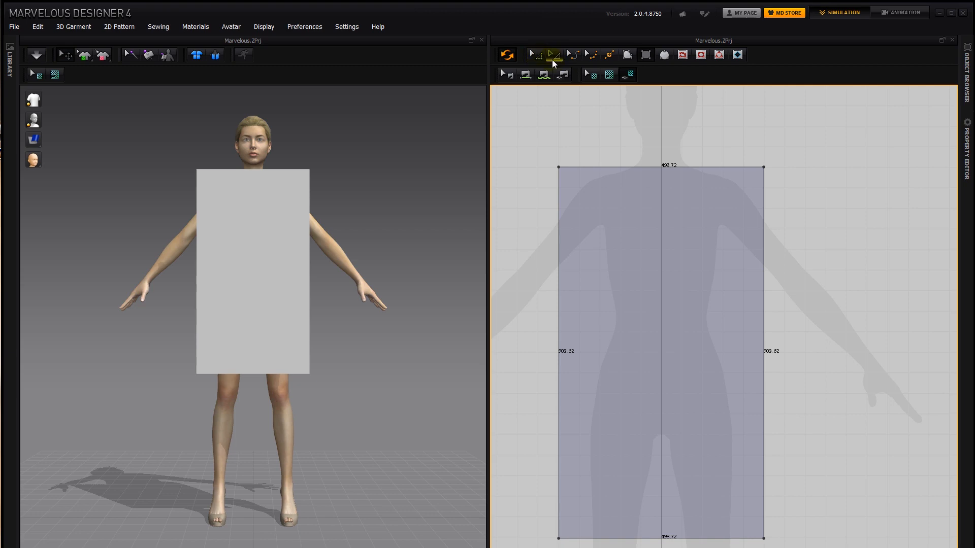
- Try moving the rectangular pattern's upper-left corner and its top edge, and undo these shape changes
left_click(536, 56)
left_click_drag(559, 167, 573, 187)
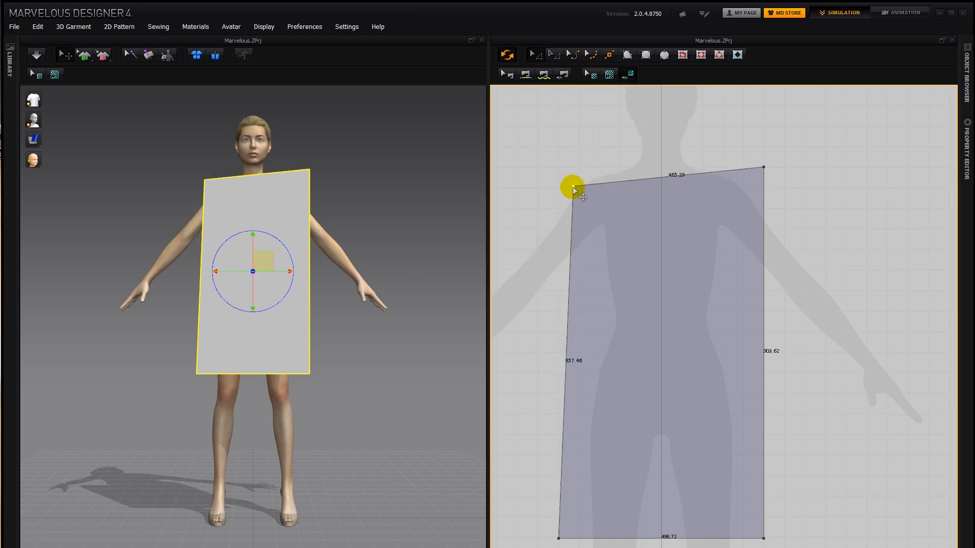
key("ctrl+z")
left_click_drag(592, 166, 559, 191)
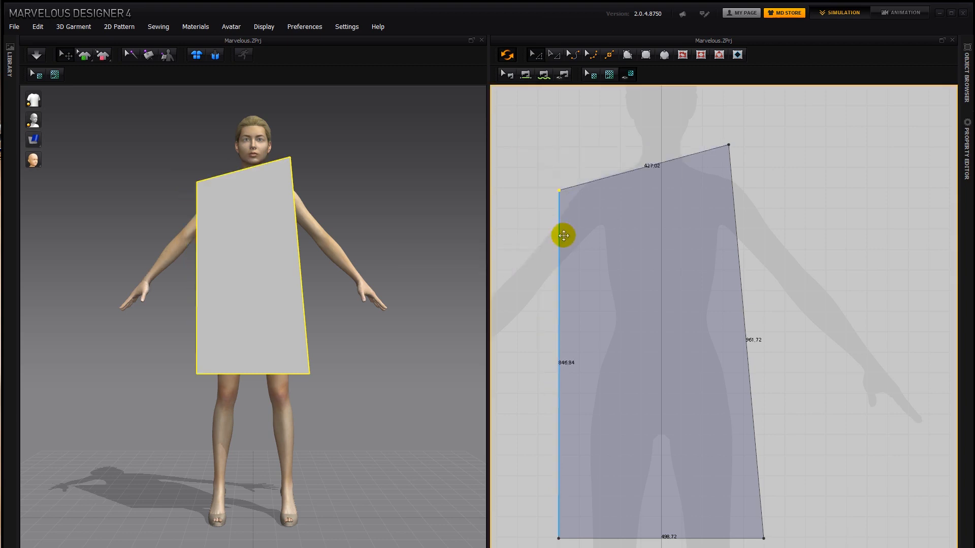
key("ctrl+z")
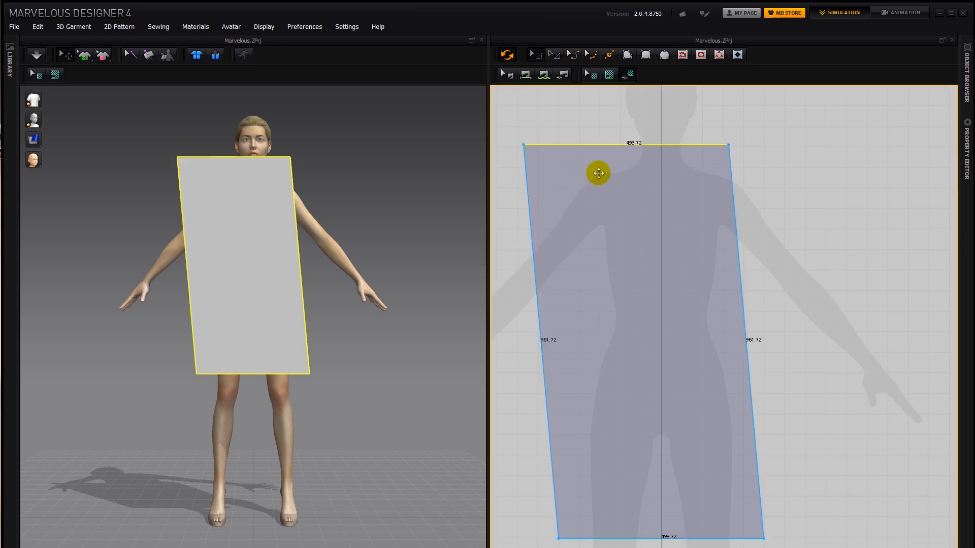
key("ctrl+z")
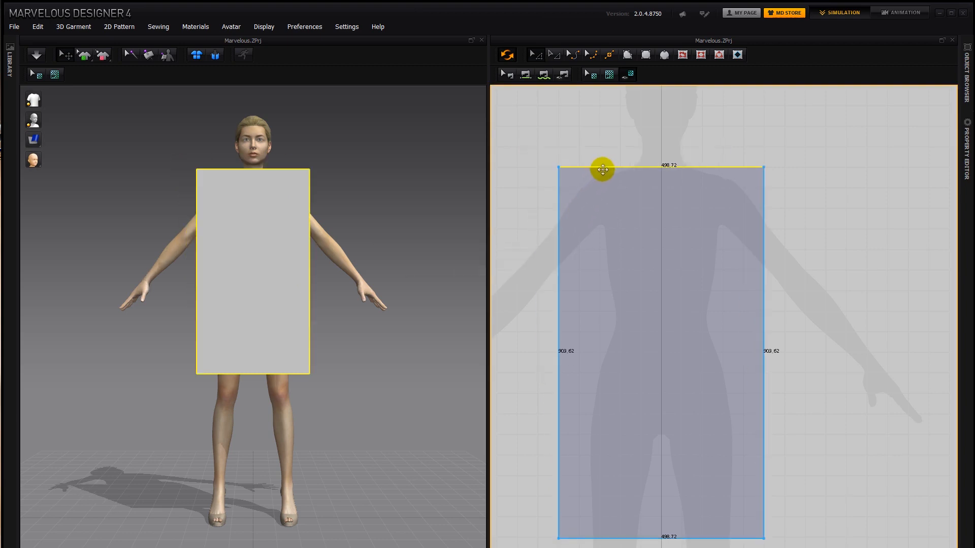
- Shorten the rectangular pattern from its top edge to about 597 mm high with the Transform Pattern tool
left_click(553, 55)
left_click(656, 159)
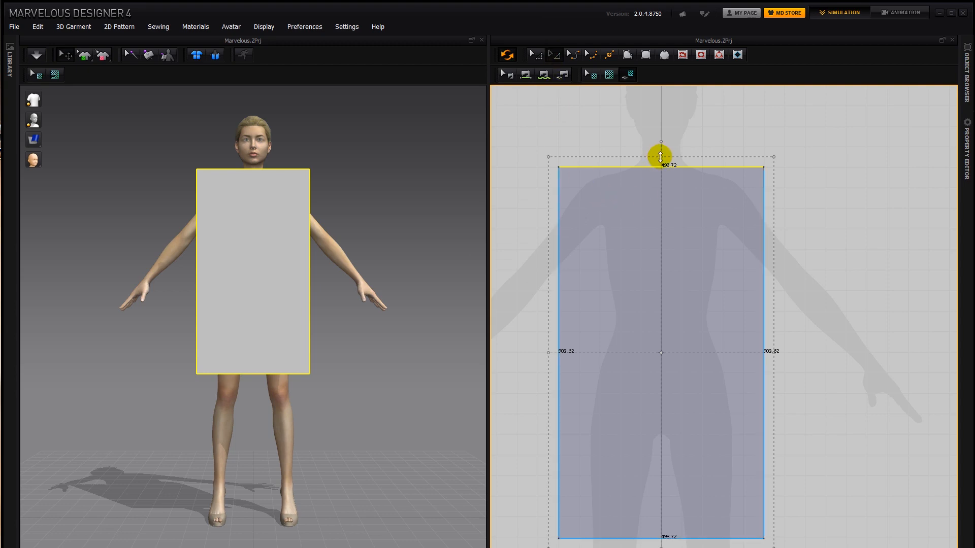
left_click_drag(660, 158, 648, 281)
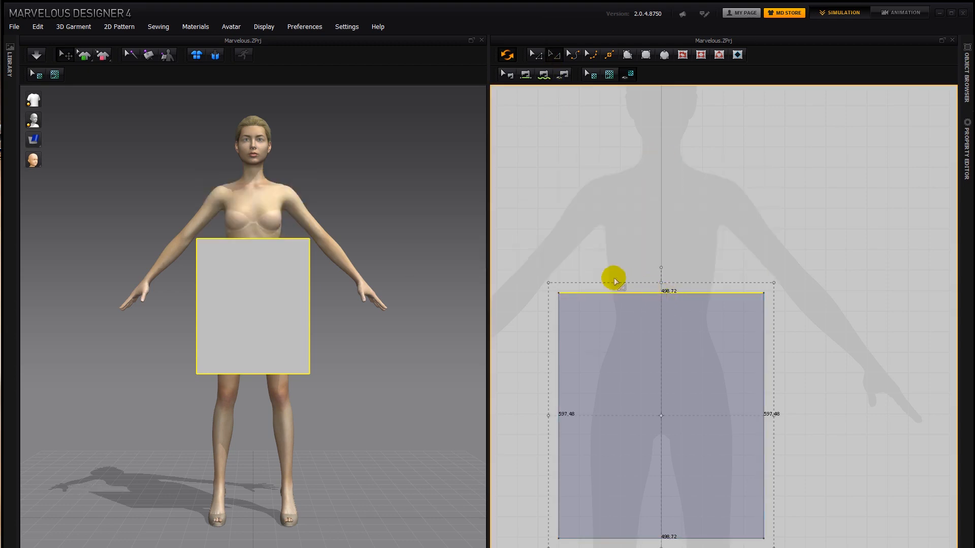
- Tilt the rectangular pattern slightly counterclockwise and enlarge it to about 550 mm wide and 1056 mm high
left_click(558, 317)
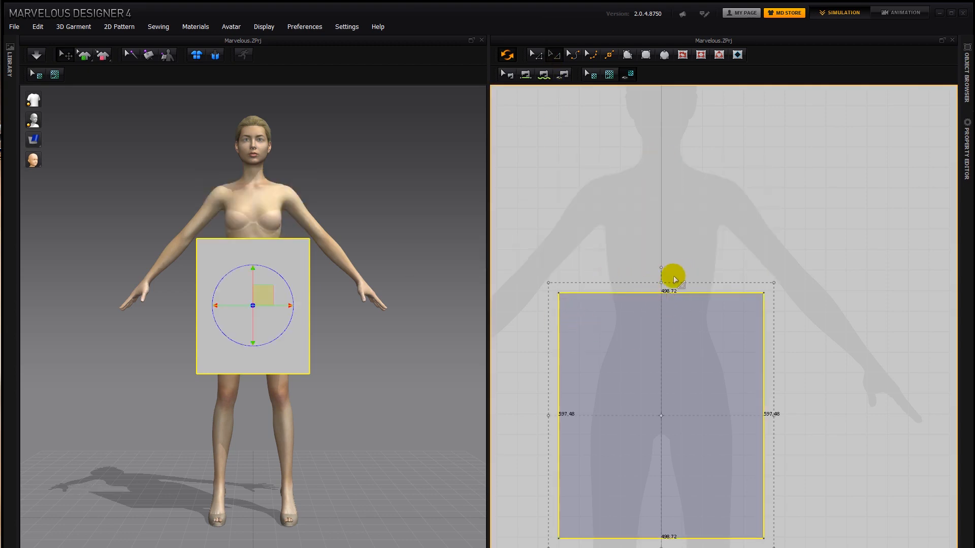
left_click_drag(660, 290, 576, 119)
left_click_drag(513, 114, 489, 96)
left_click(648, 320)
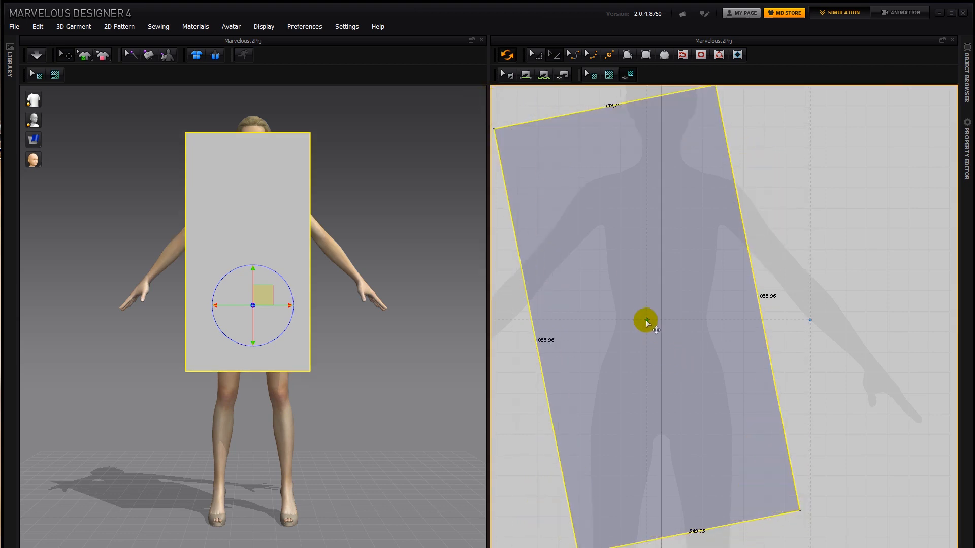
- Relocate the pattern's transform center, rotate and stretch the pattern to about 683 by 1236 mm, and delete it
mouse_move(645, 313)
left_mouse_down()
mouse_move(636, 145)
mouse_move(610, 105)
left_mouse_up()
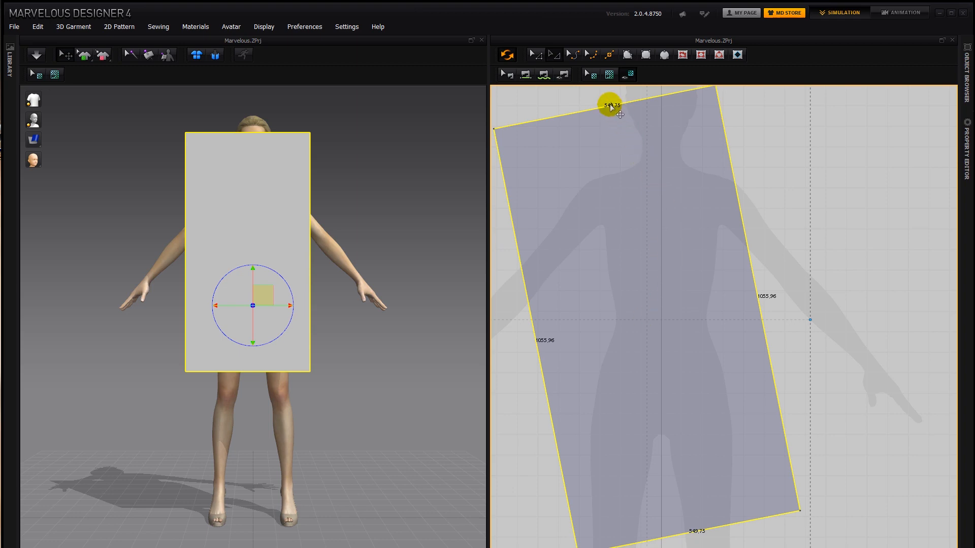
middle_click_drag(762, 204, 794, 273)
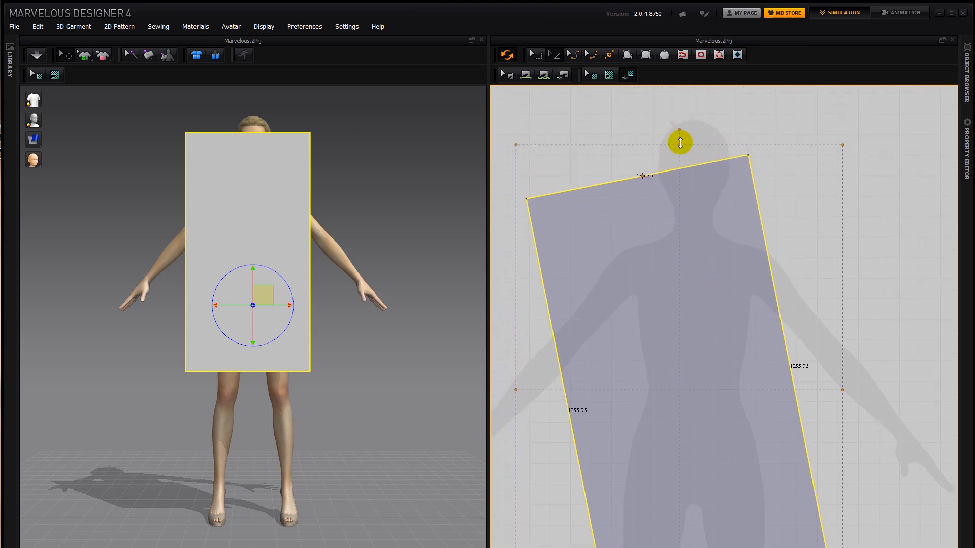
left_click_drag(679, 145, 672, 109)
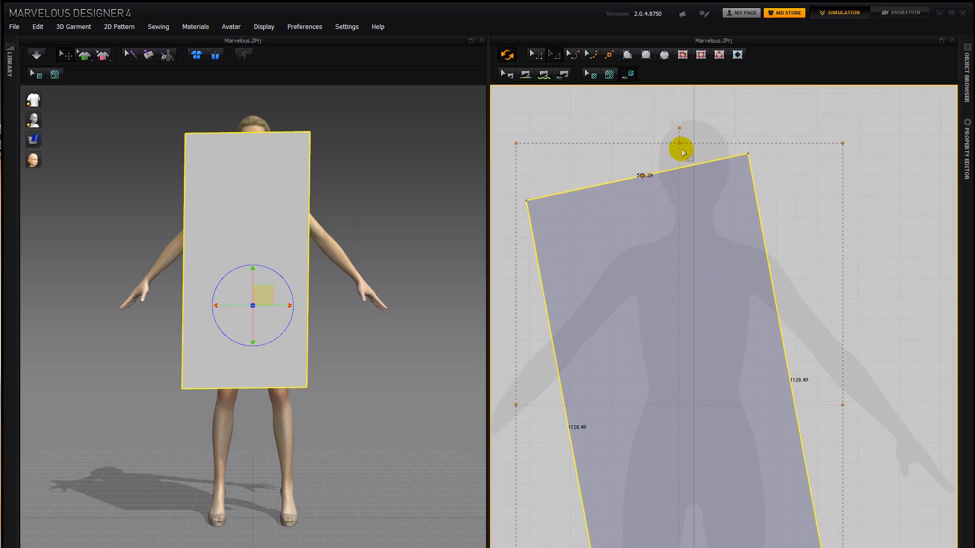
mouse_move(679, 144)
left_mouse_down()
mouse_move(676, 101)
mouse_move(699, 132)
mouse_move(692, 137)
left_mouse_up()
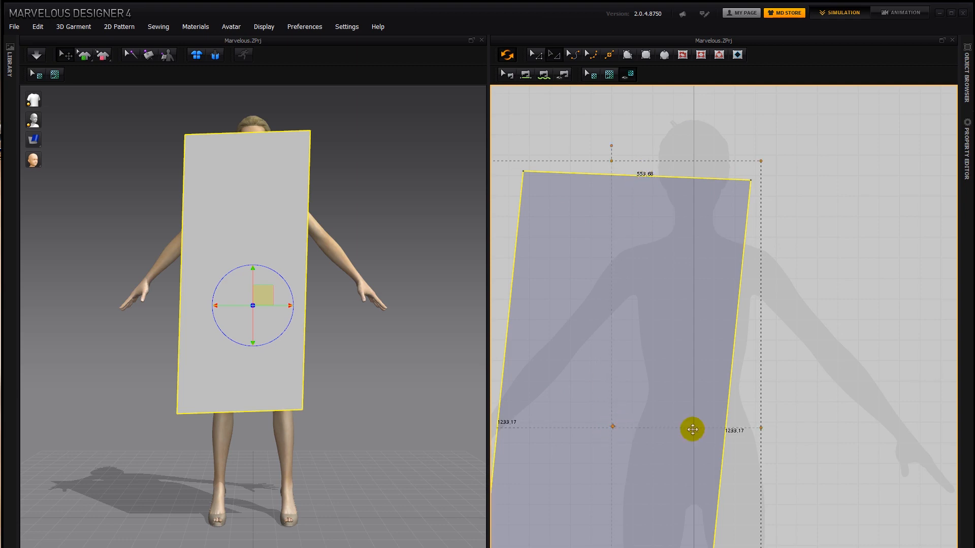
left_click_drag(764, 427, 819, 422)
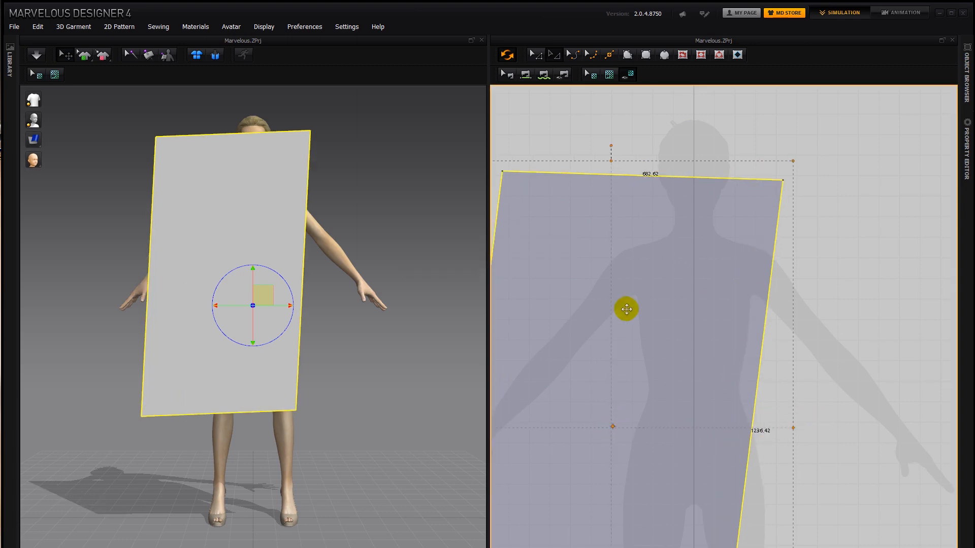
left_click(654, 304)
key("Delete")
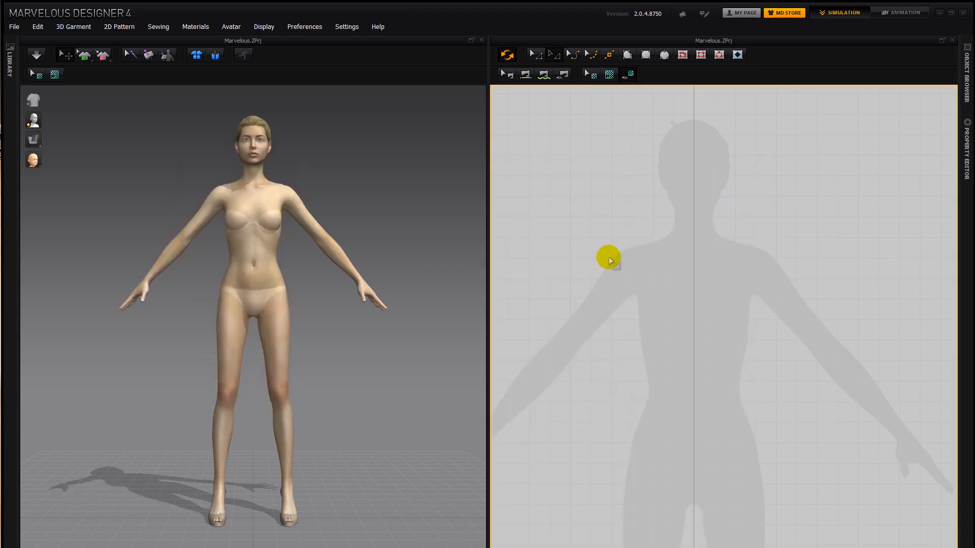
- Draw a rectangular pattern about 399 by 701 mm over the silhouette's torso, widen it to about 405 mm, and delete it
left_click(646, 55)
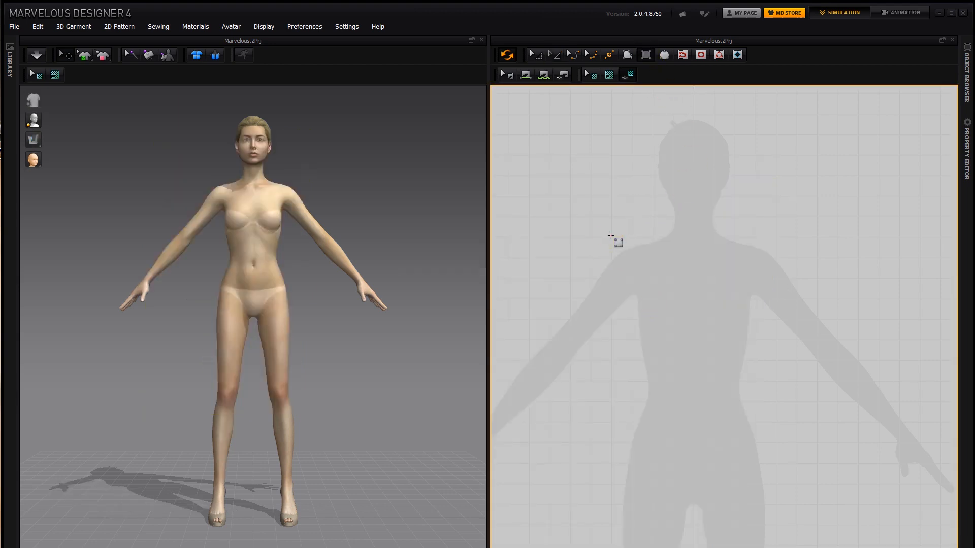
left_click_drag(617, 249, 775, 524)
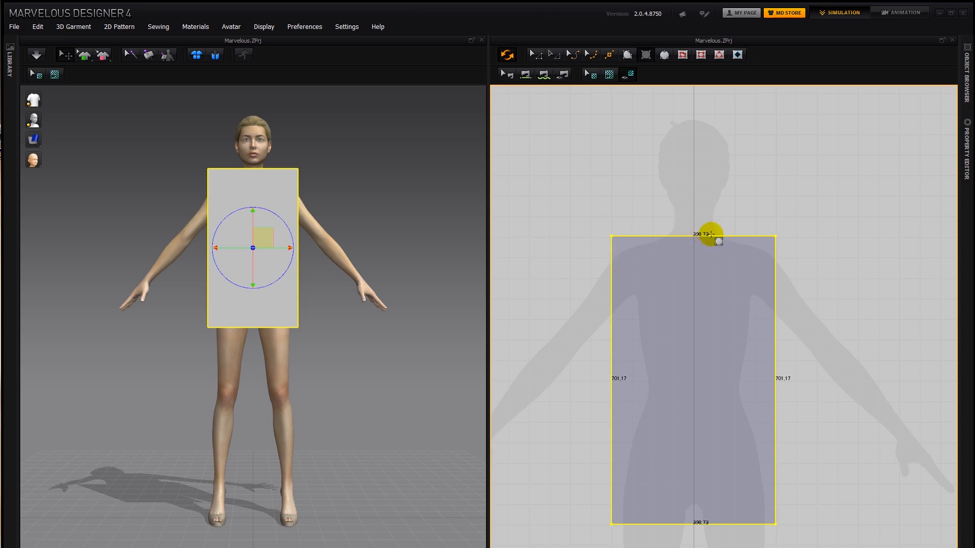
left_click(553, 54)
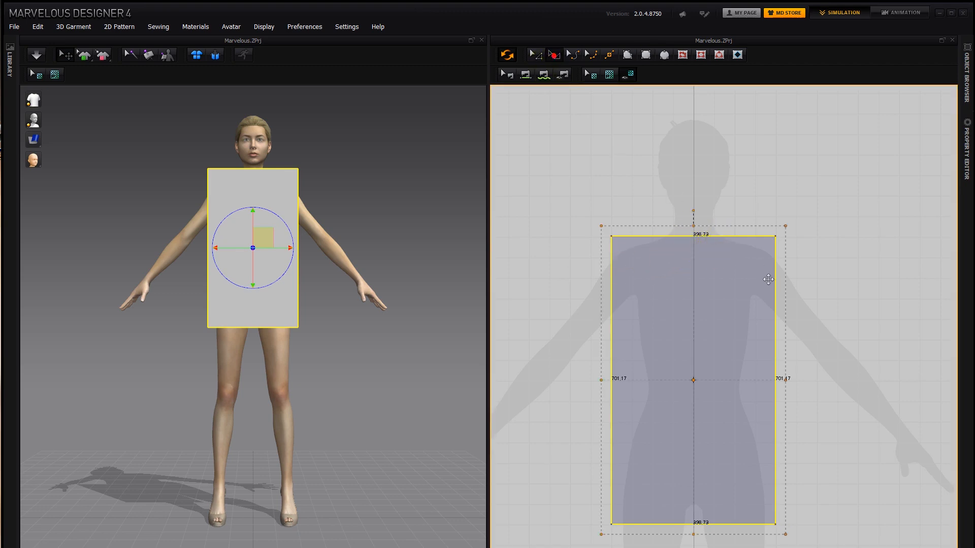
left_click_drag(785, 379, 787, 378)
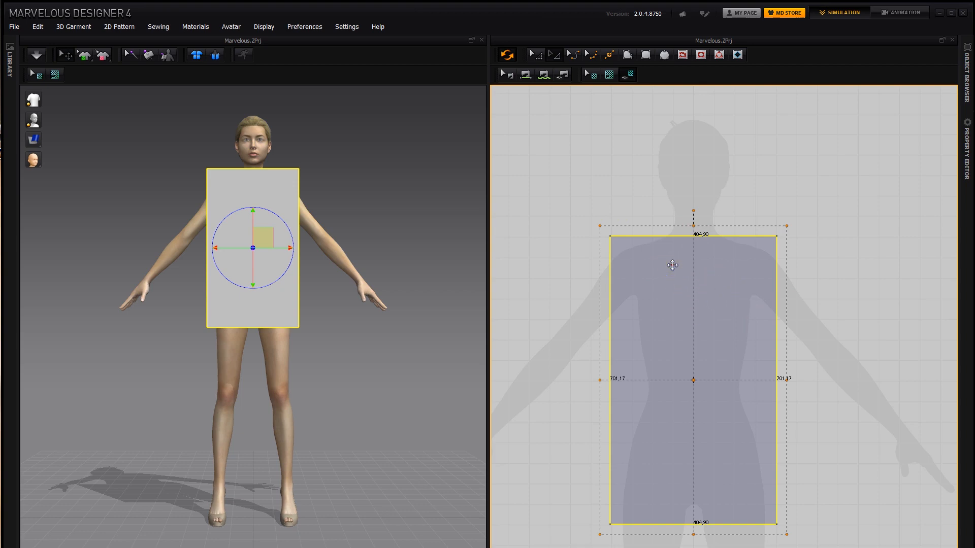
key("Delete")
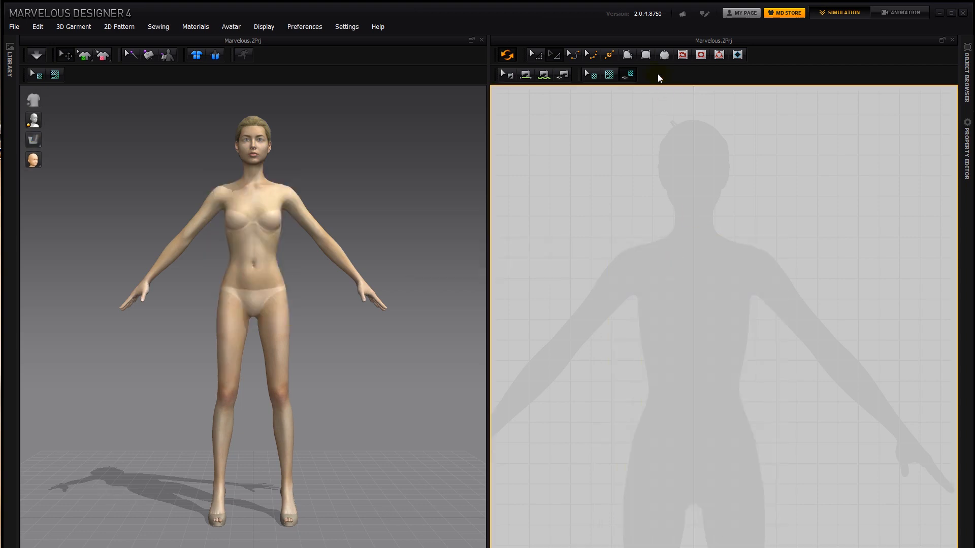
- Create a rectangular pattern centered on the silhouette with an exact width of 400 mm and height of 800 mm
left_click(647, 54)
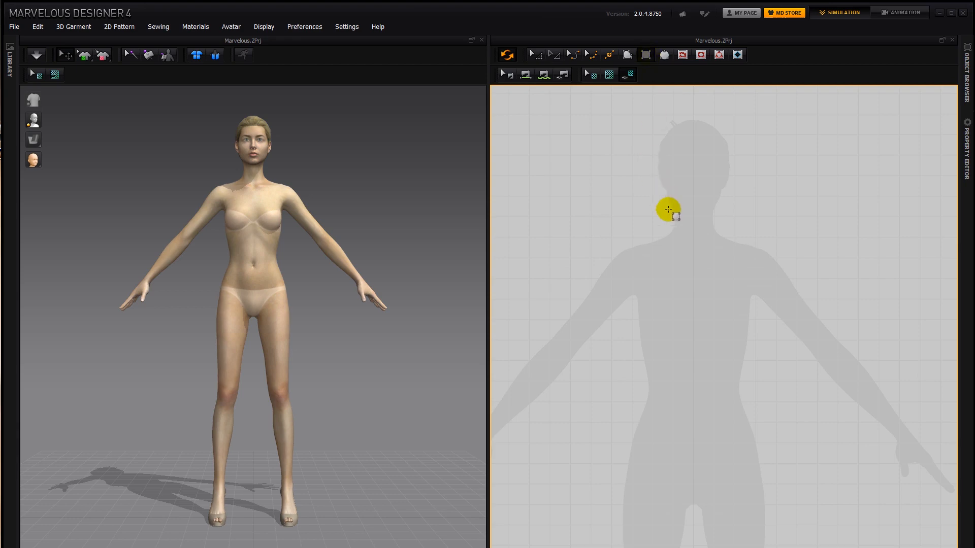
left_click(695, 254)
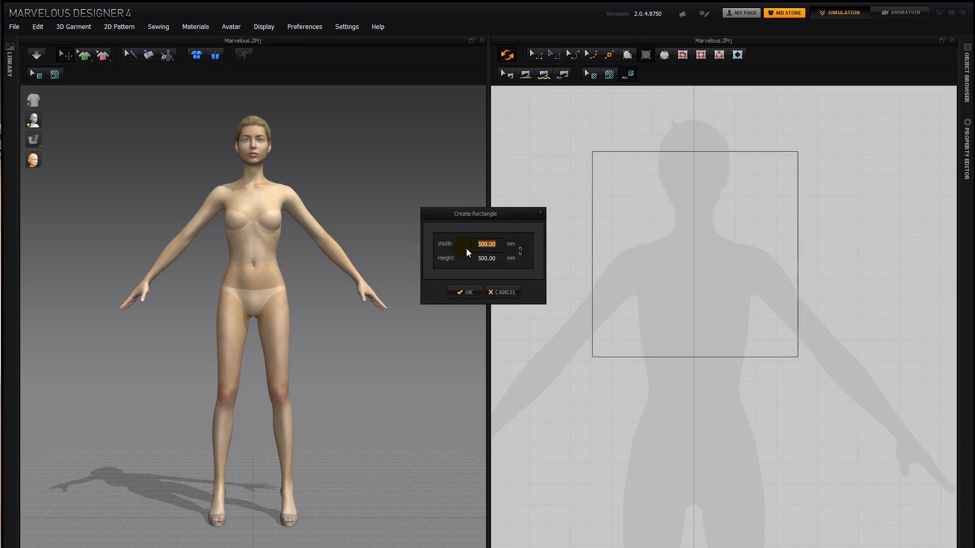
left_click_drag(476, 214, 525, 239)
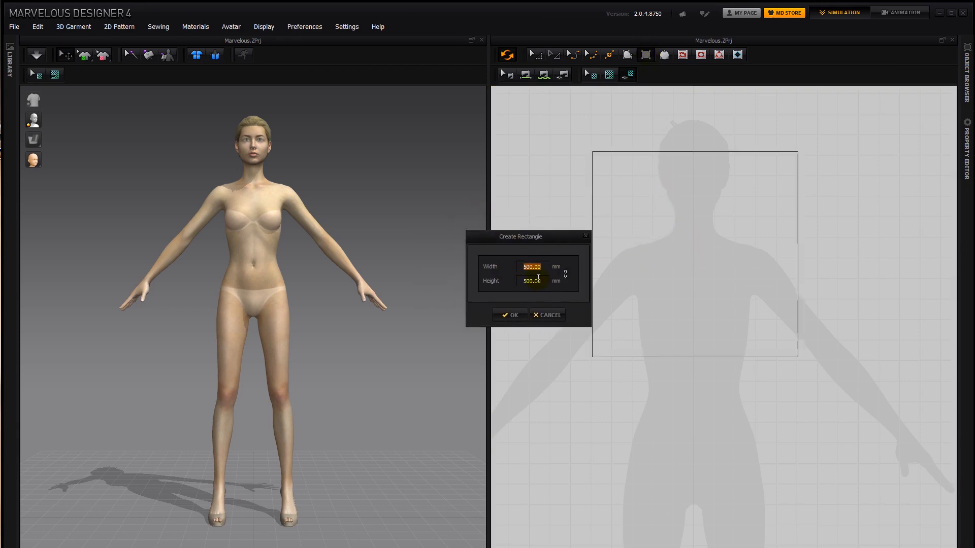
type("4")
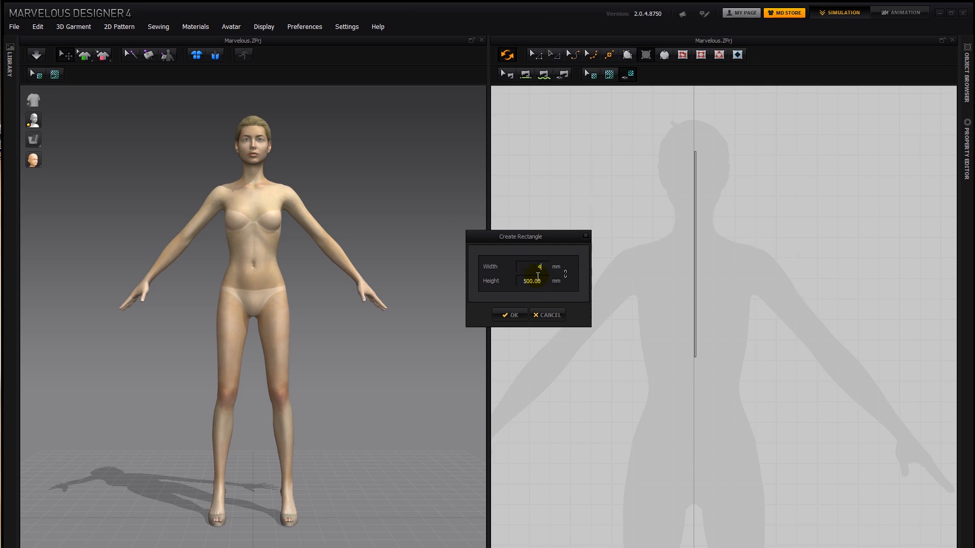
type("00")
key("Tab")
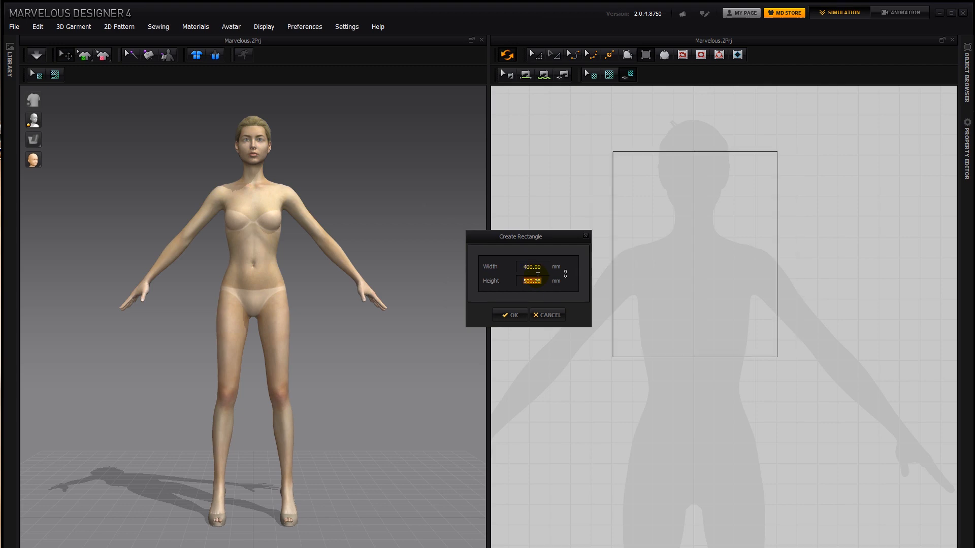
type("800")
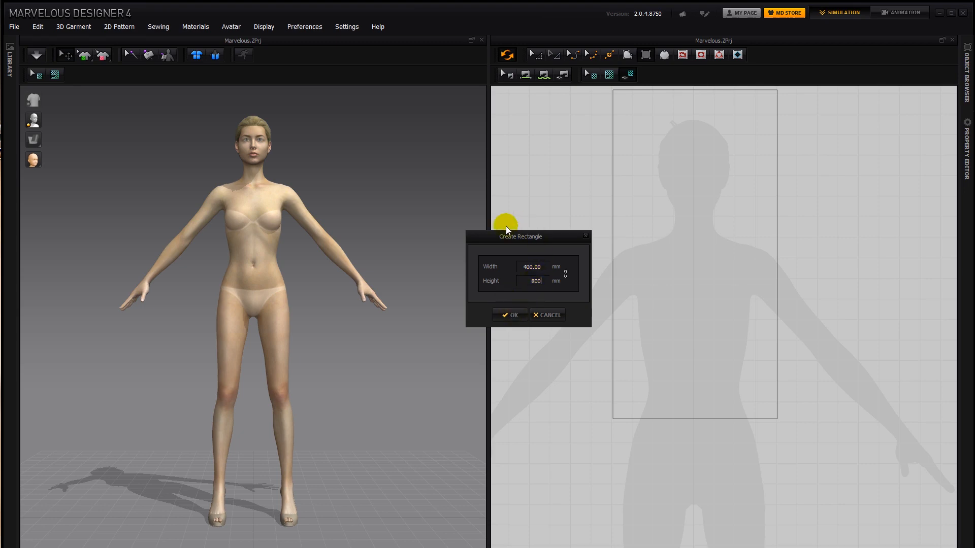
left_click_drag(533, 234, 553, 230)
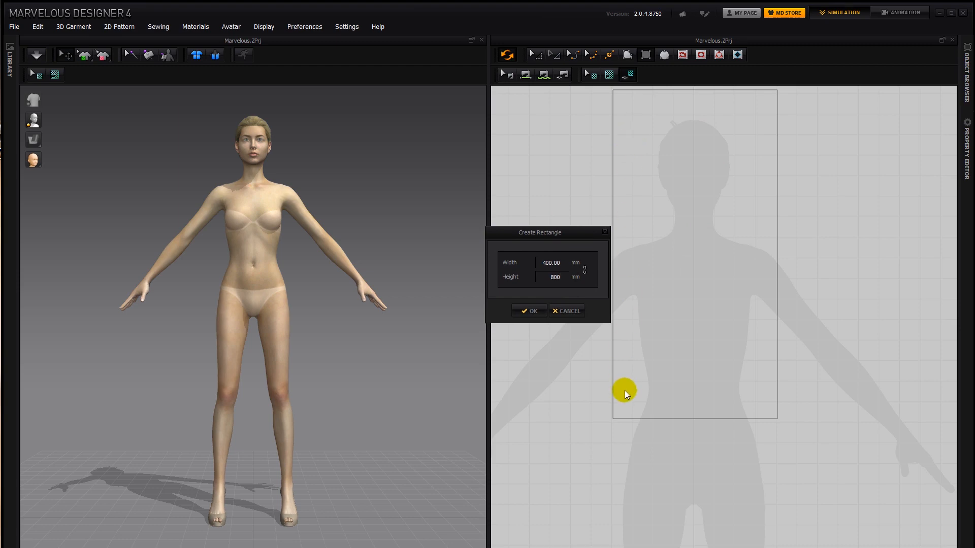
left_click(530, 310)
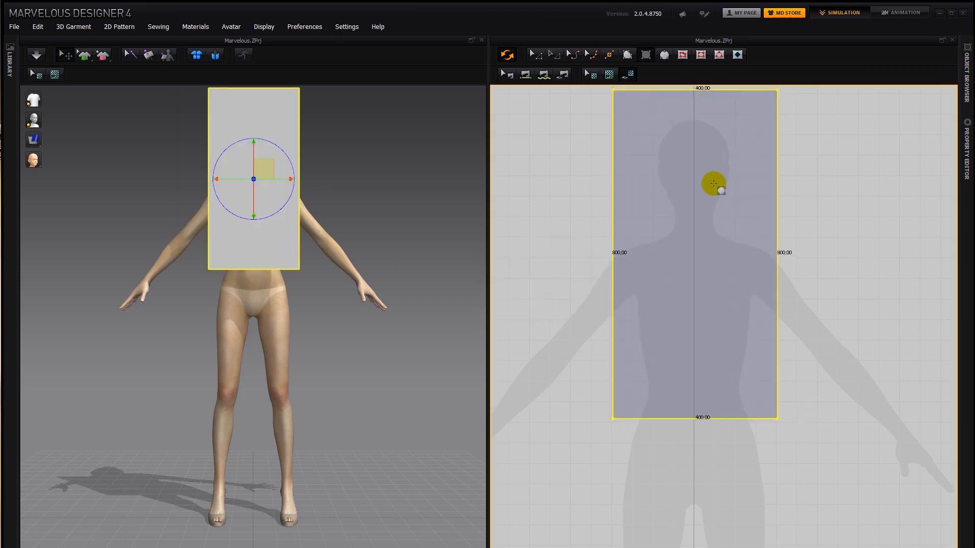
- Move the 400 by 800 mm rectangle down in the 2D pattern window so its top edge sits at the neck
key("a")
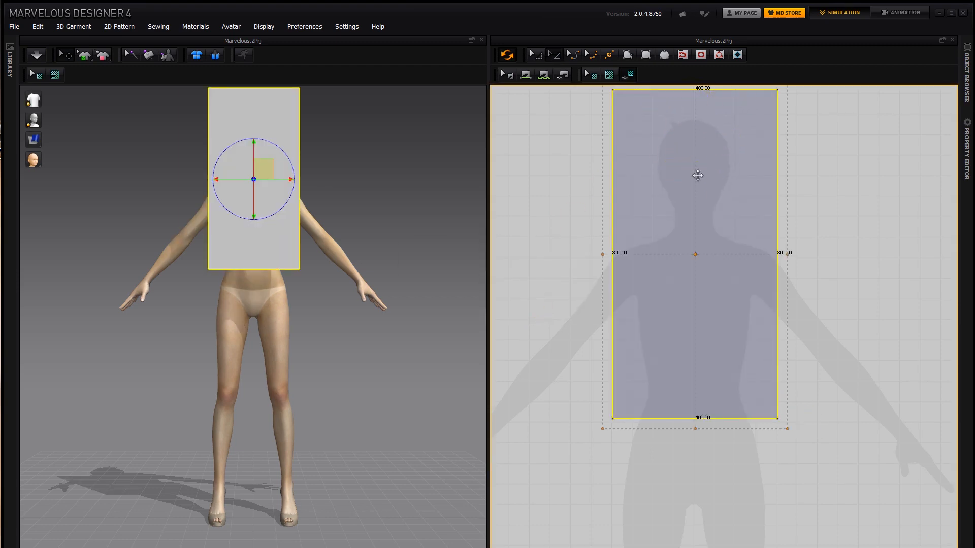
left_click_drag(696, 176, 692, 328)
left_click_drag(707, 256, 706, 238)
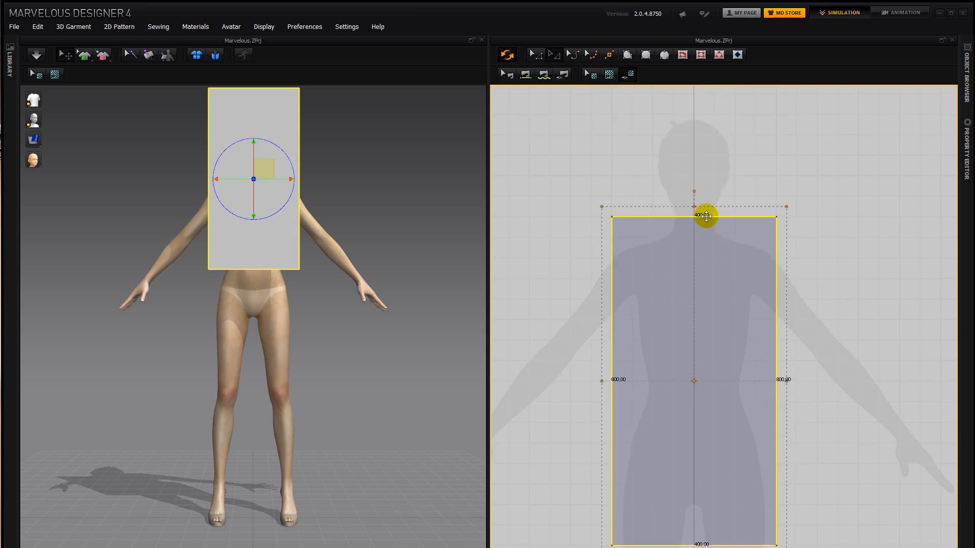
- Lower the rectangular pattern in 3D until it covers the front of the avatar's torso, and try rotating it about its vertical axis
right_click_drag(436, 141, 381, 158)
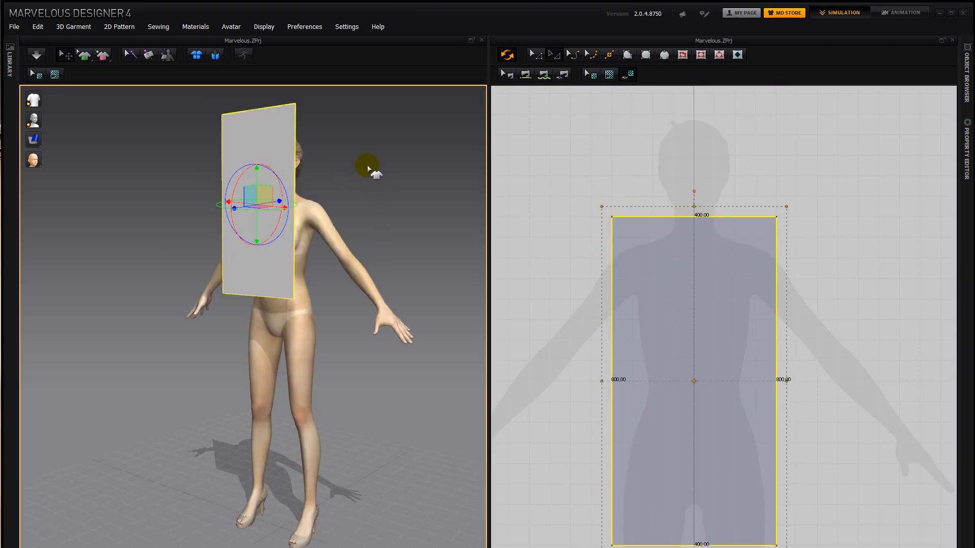
mouse_move(376, 167)
right_mouse_down()
mouse_move(280, 172)
mouse_move(389, 175)
right_mouse_up()
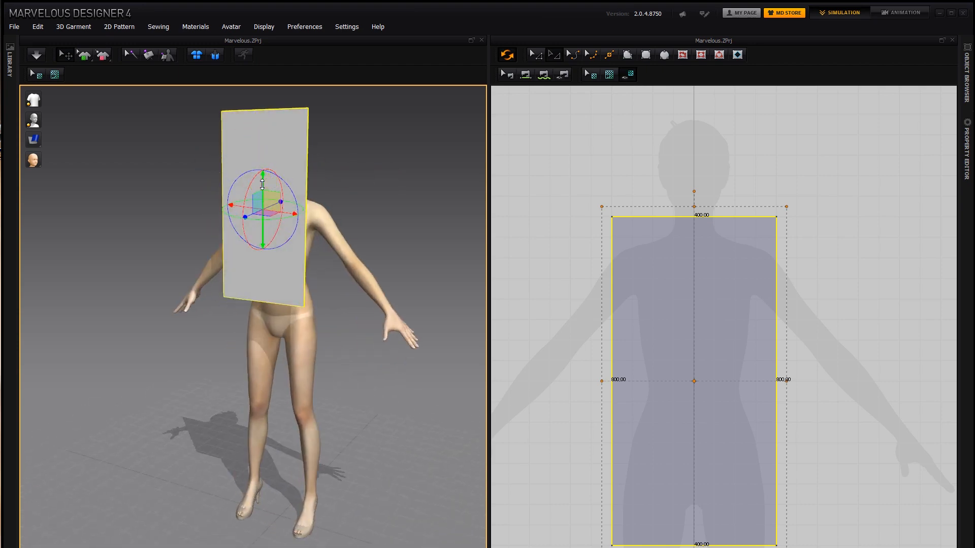
left_click_drag(263, 184, 263, 240)
right_click_drag(346, 183, 388, 342)
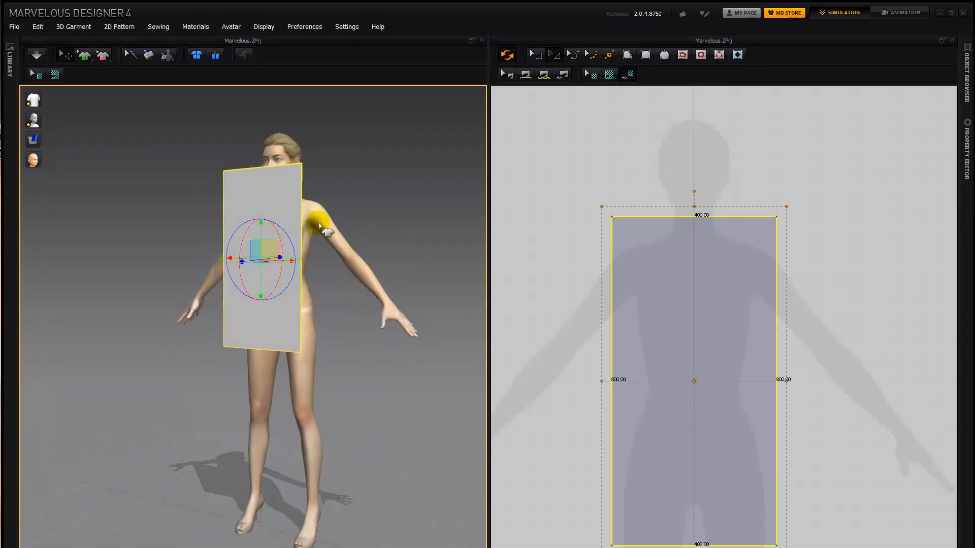
right_click_drag(380, 175, 417, 209)
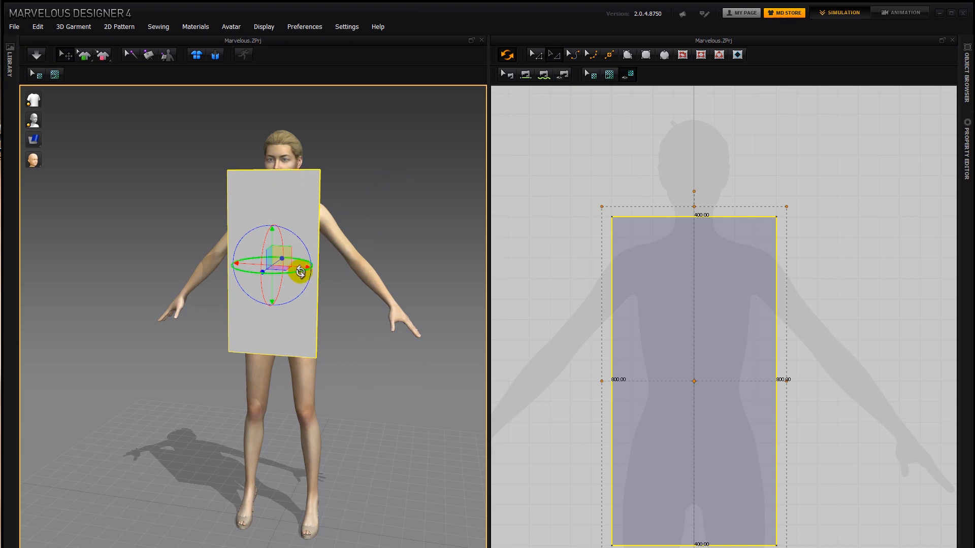
right_click_drag(301, 270, 355, 207)
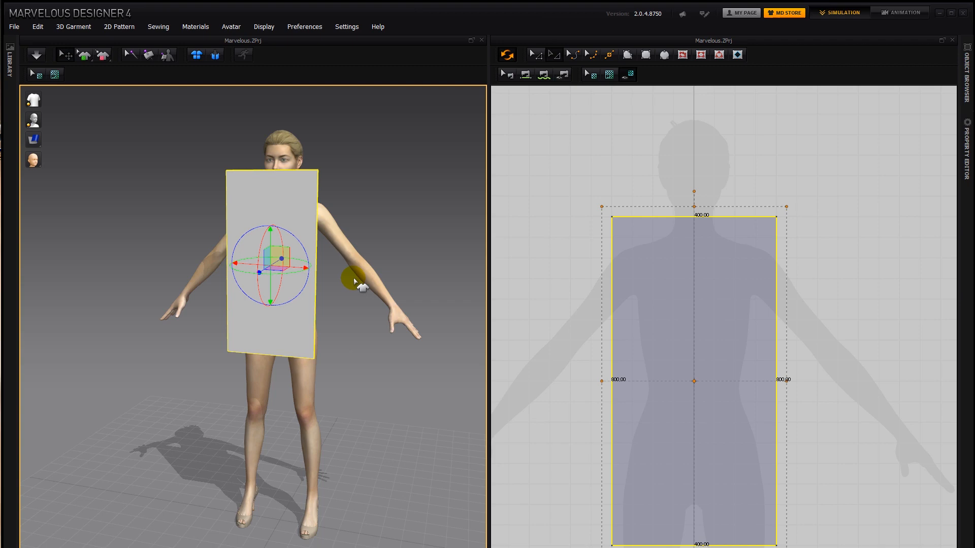
- Examine the rectangular pattern's placement against the avatar from the front, side and back in the 3D view
right_click_drag(354, 280, 214, 254)
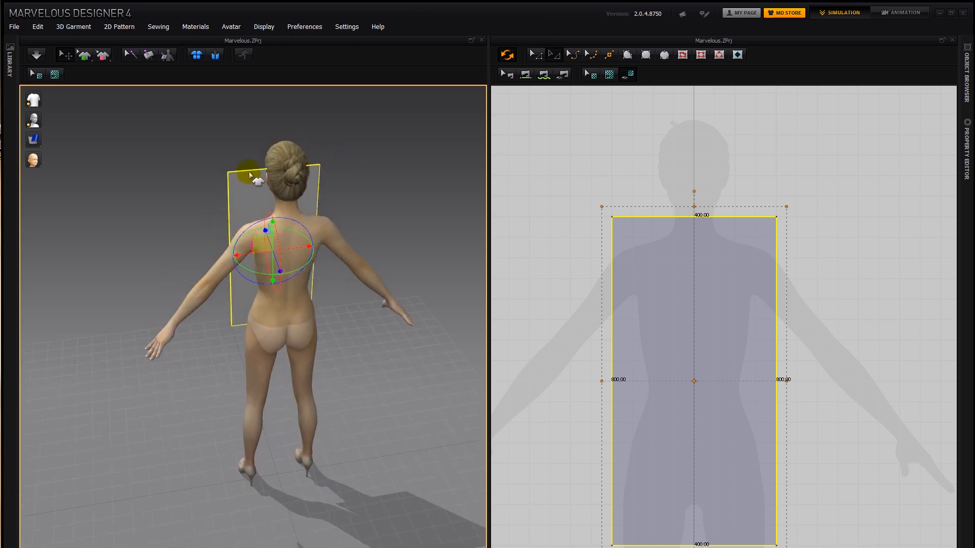
right_click_drag(320, 214, 282, 202)
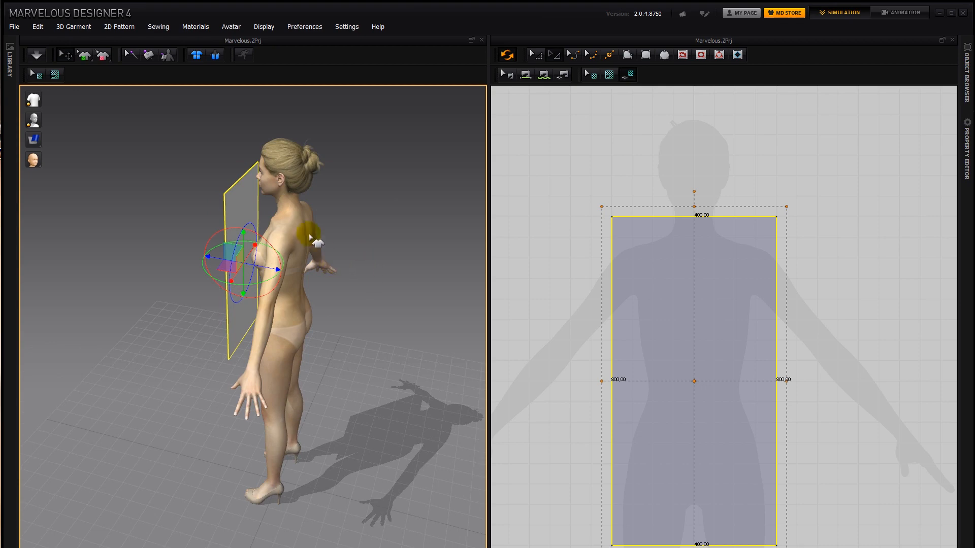
right_click_drag(309, 236, 451, 203)
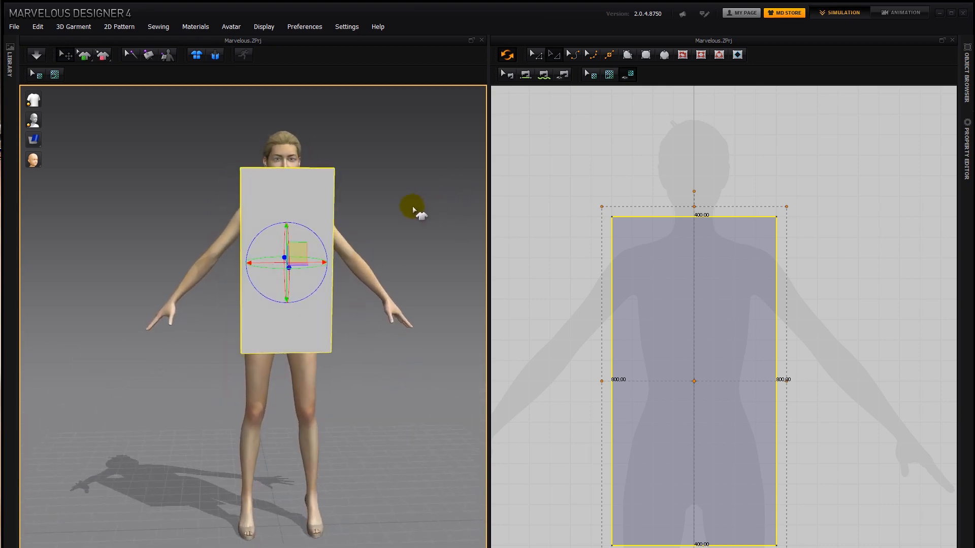
scroll(381, 222, "up", 3)
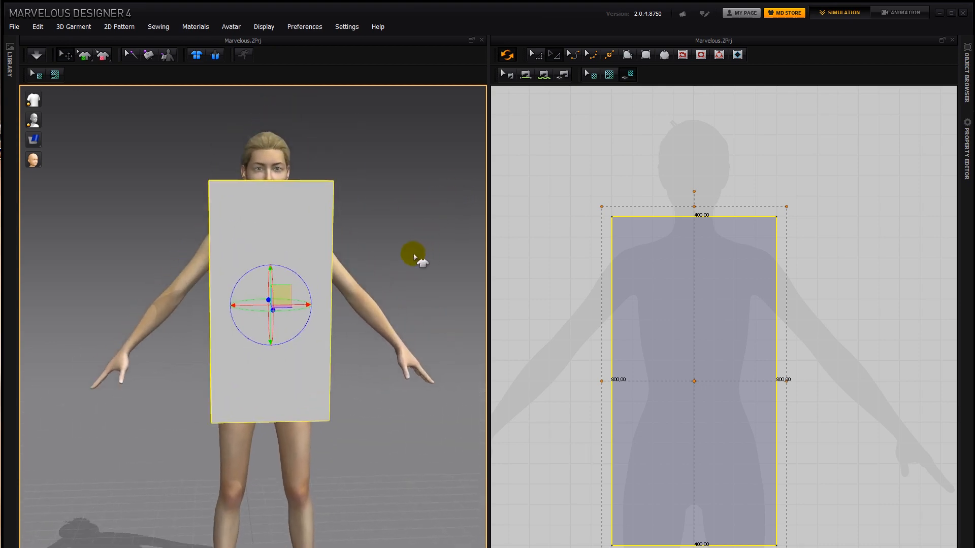
mouse_move(375, 191)
right_mouse_down()
mouse_move(221, 206)
mouse_move(369, 204)
right_mouse_up()
right_click_drag(369, 204, 372, 200)
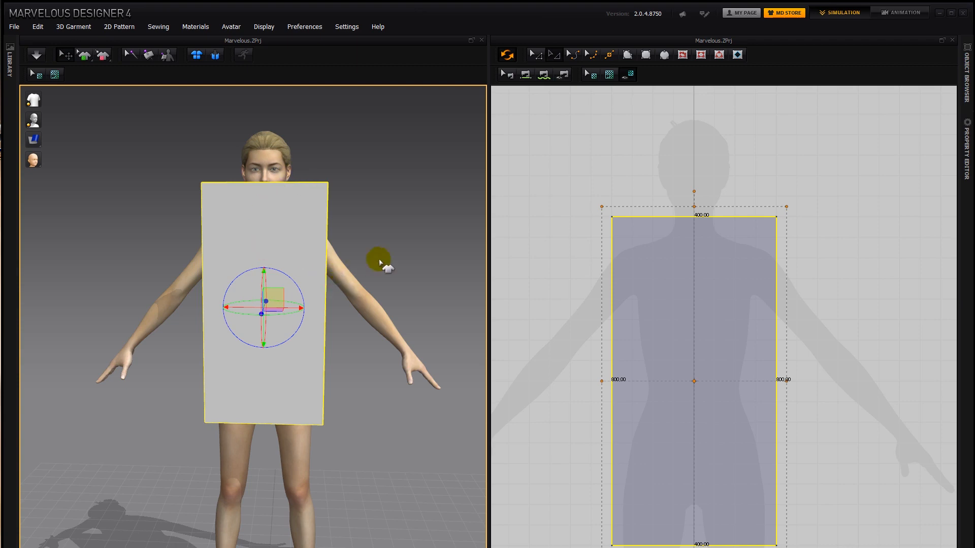
right_click_drag(381, 262, 279, 277)
right_click_drag(250, 213, 331, 211)
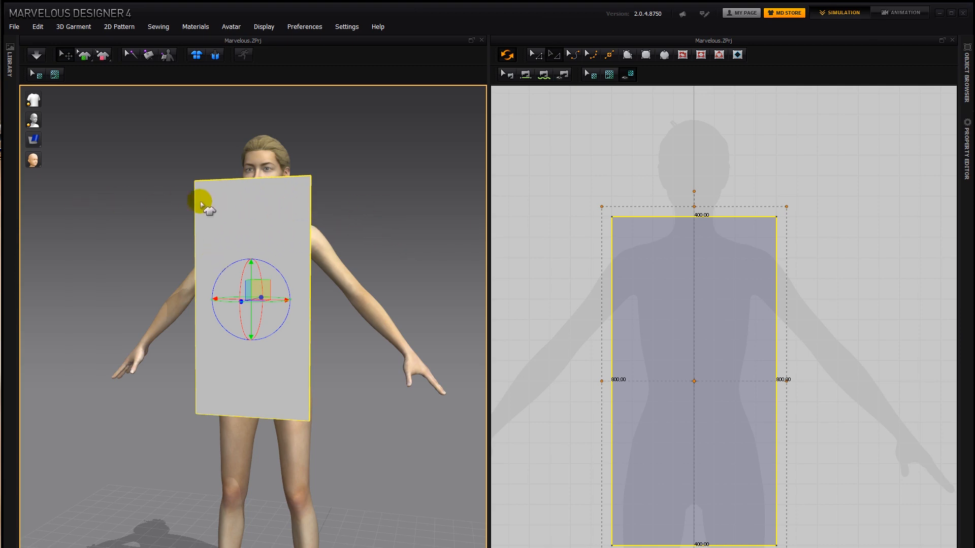
right_click_drag(337, 215, 348, 213)
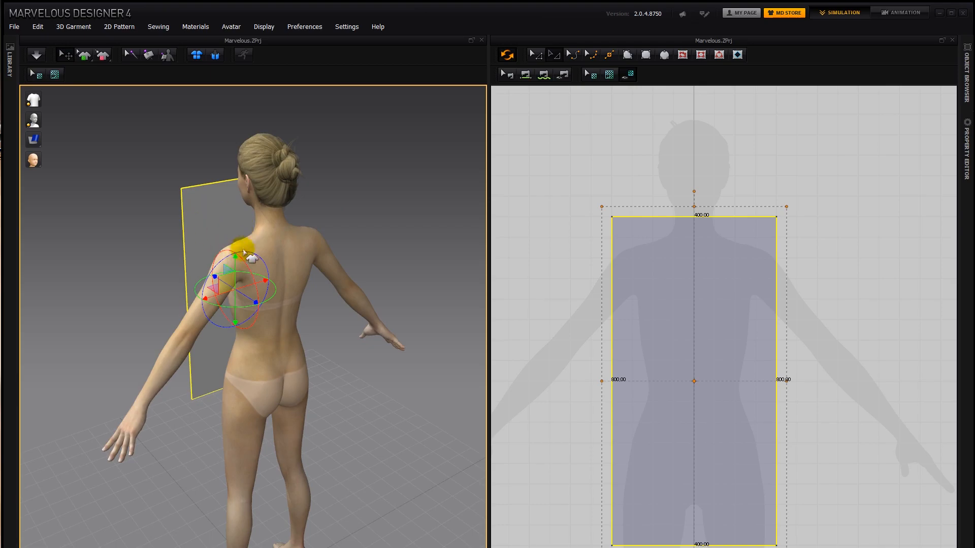